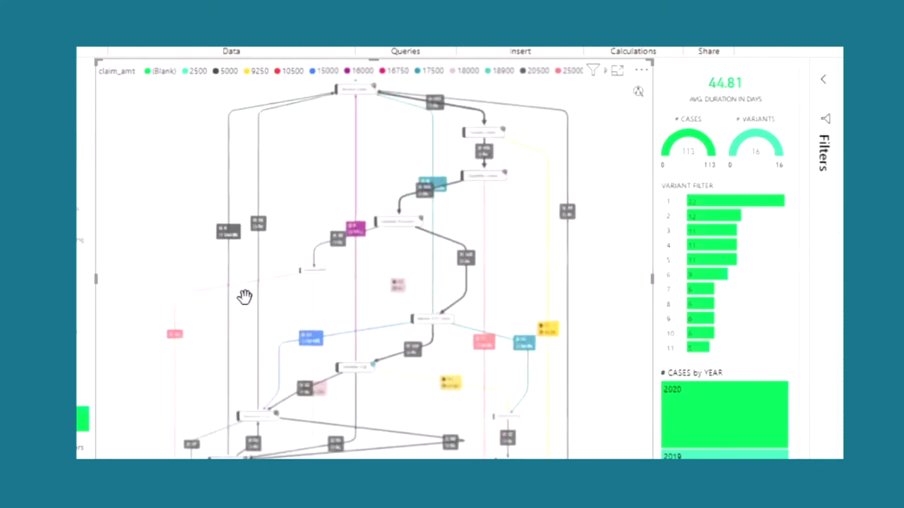
Examine the claim process graph from Receive Claim through Validate Provider, including the case counts and durations on its connections.
{"action": "scroll", "coordinate": [249, 307], "scroll_direction": "up", "scroll_amount": 5}
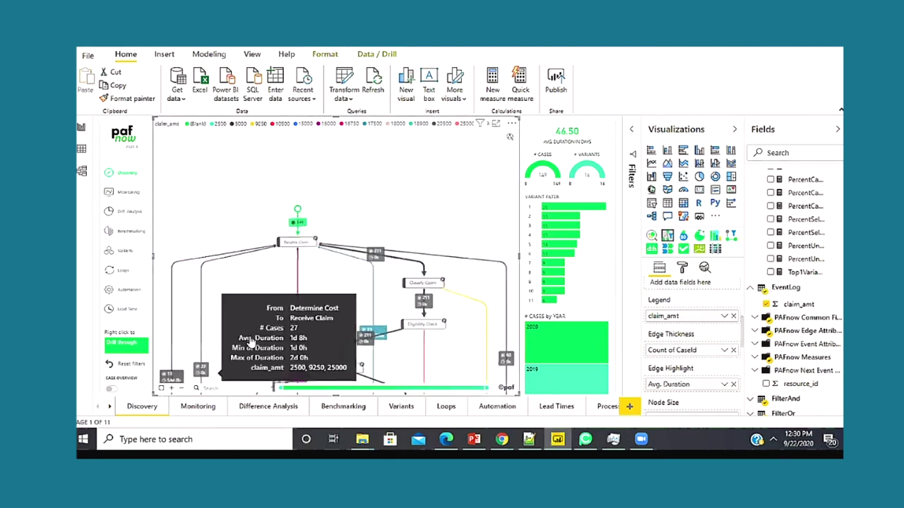
{"action": "mouse_move", "coordinate": [264, 195]}
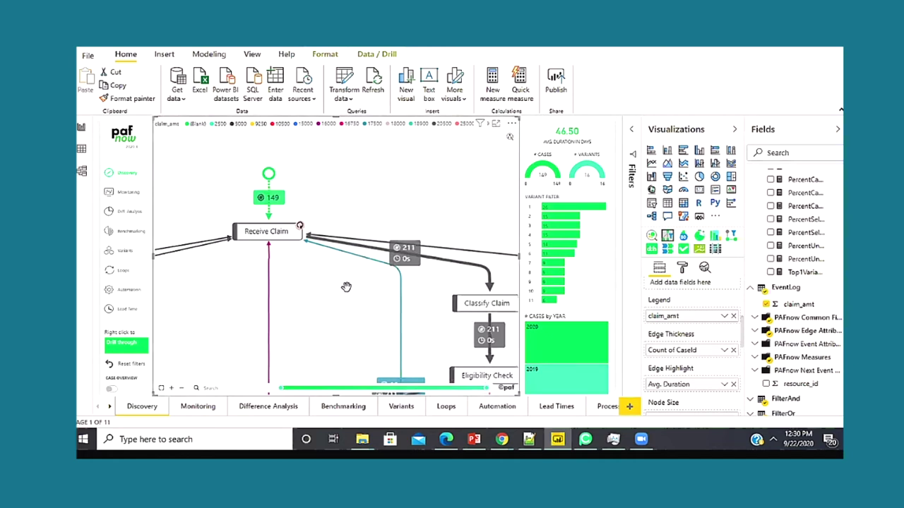
{"action": "scroll", "coordinate": [361, 191], "scroll_direction": "down", "scroll_amount": 5}
{"action": "scroll", "coordinate": [365, 201], "scroll_direction": "up", "scroll_amount": 1}
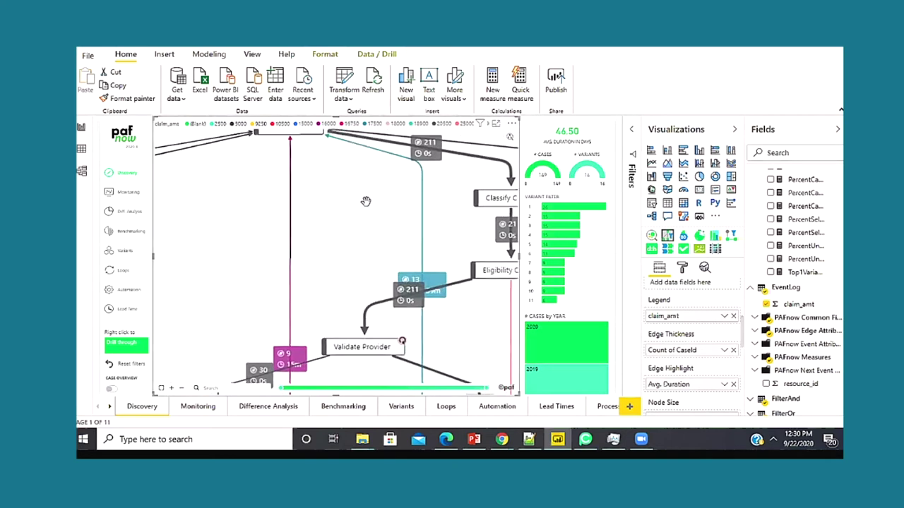
{"action": "scroll", "coordinate": [342, 254], "scroll_direction": "up", "scroll_amount": 3}
{"action": "scroll", "coordinate": [297, 317], "scroll_direction": "down", "scroll_amount": 6}
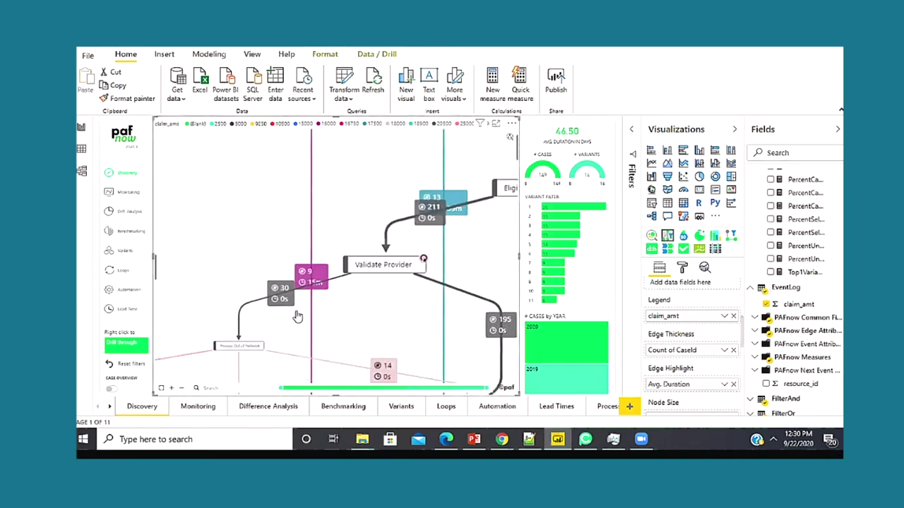
{"action": "scroll", "coordinate": [297, 317], "scroll_direction": "down", "scroll_amount": 5}
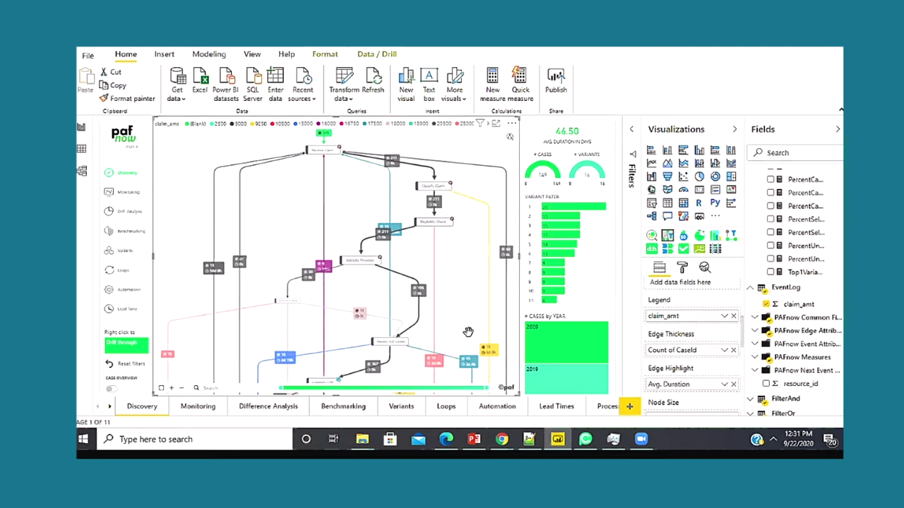
Filter the Discovery report to the 2020 cases using the cases-by-year treemap and inspect the resulting process graph.
{"action": "mouse_move", "coordinate": [557, 351]}
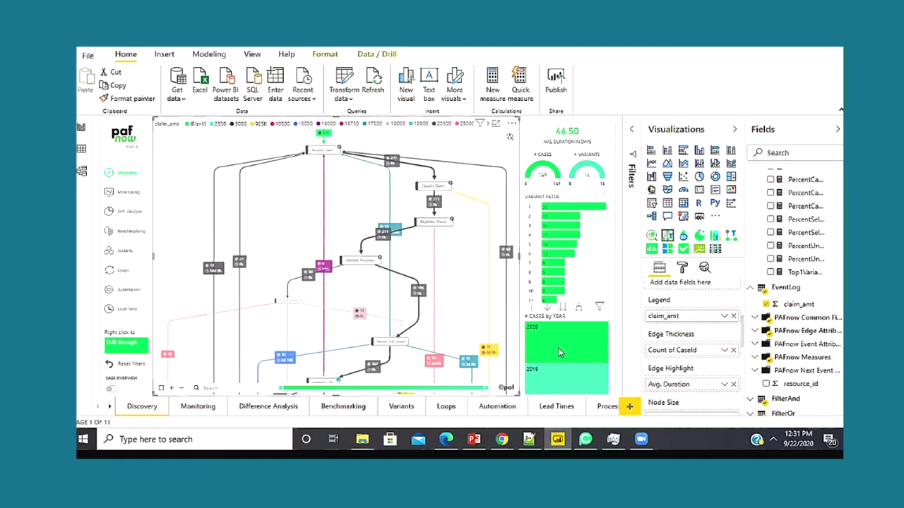
{"action": "left_click", "coordinate": [542, 334]}
{"action": "left_click", "coordinate": [542, 334]}
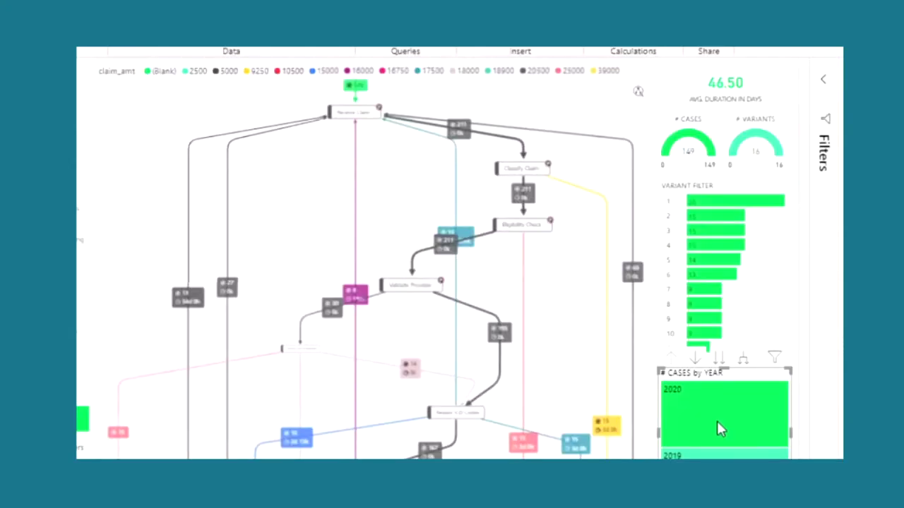
{"action": "mouse_move", "coordinate": [717, 422]}
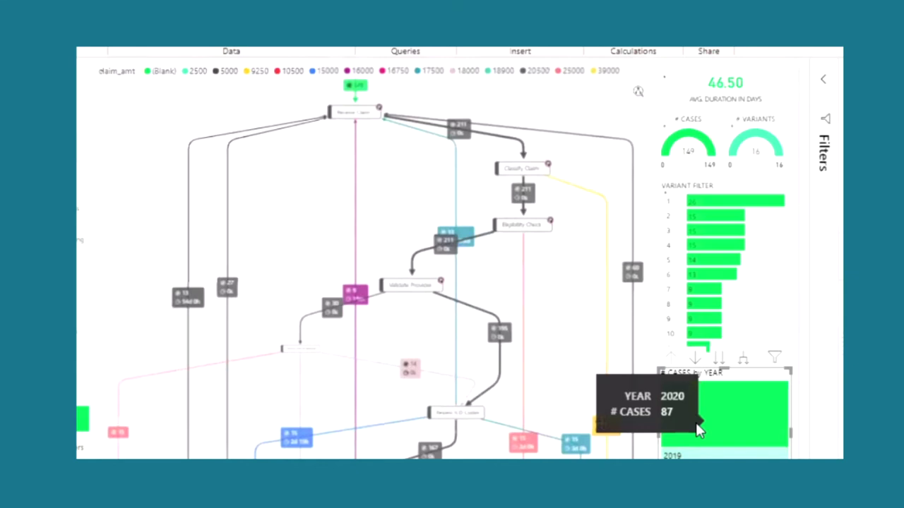
{"action": "left_click", "coordinate": [696, 422]}
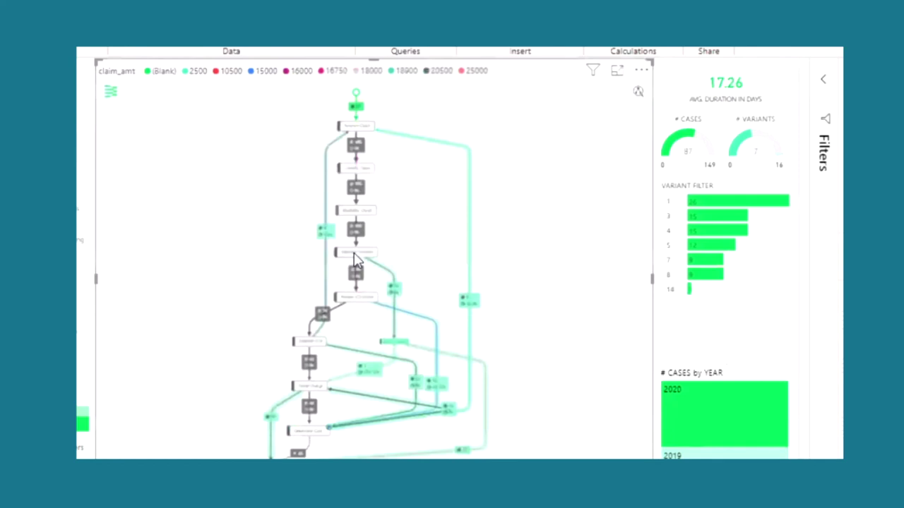
{"action": "mouse_move", "coordinate": [364, 255]}
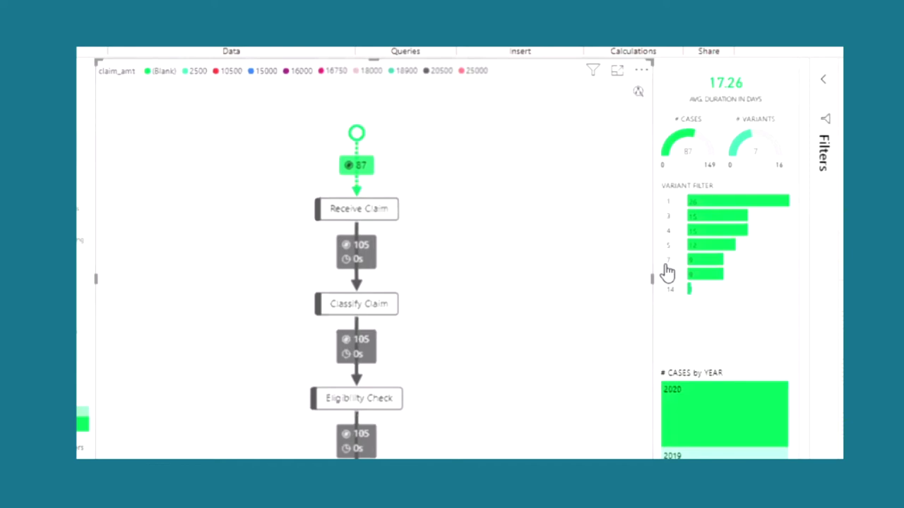
Expand the cases-by-year treemap one hierarchy level to duration and filter the report to 2020 cases lasting 0 - 15 days.
{"action": "mouse_move", "coordinate": [716, 372]}
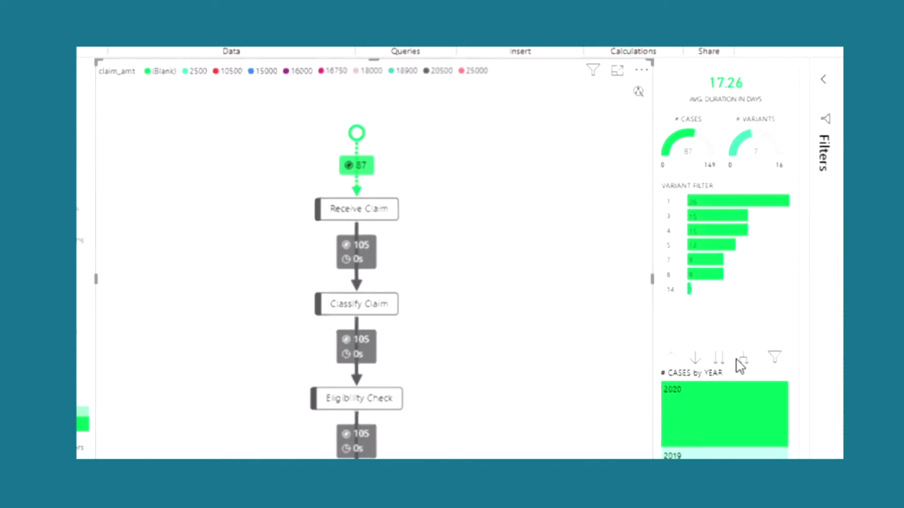
{"action": "left_click", "coordinate": [743, 361]}
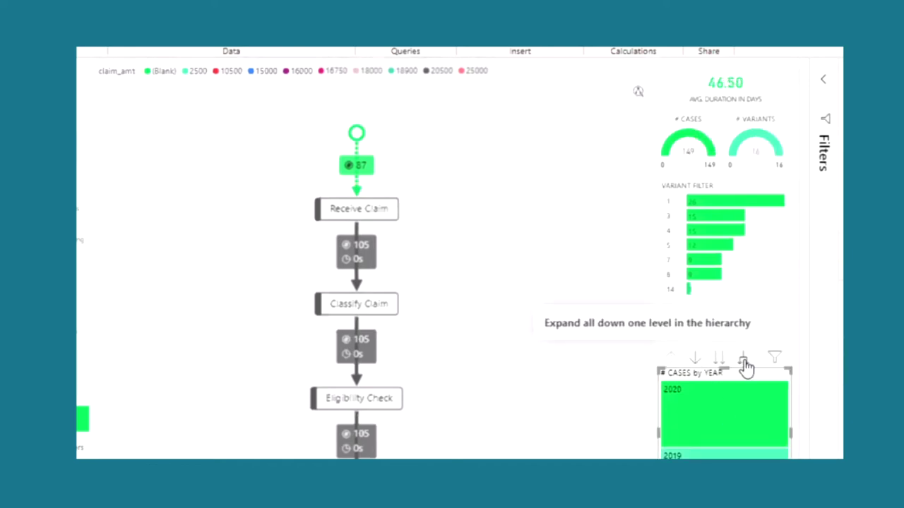
{"action": "left_click", "coordinate": [743, 361]}
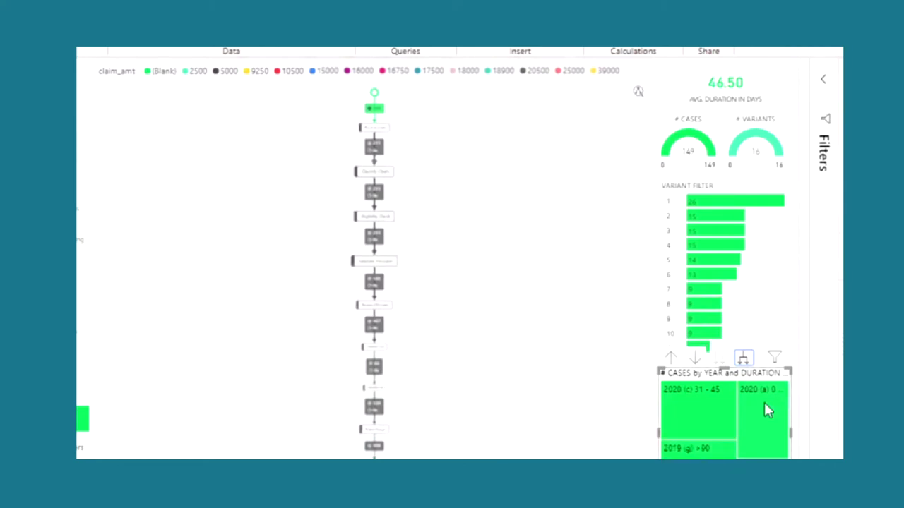
{"action": "mouse_move", "coordinate": [768, 410]}
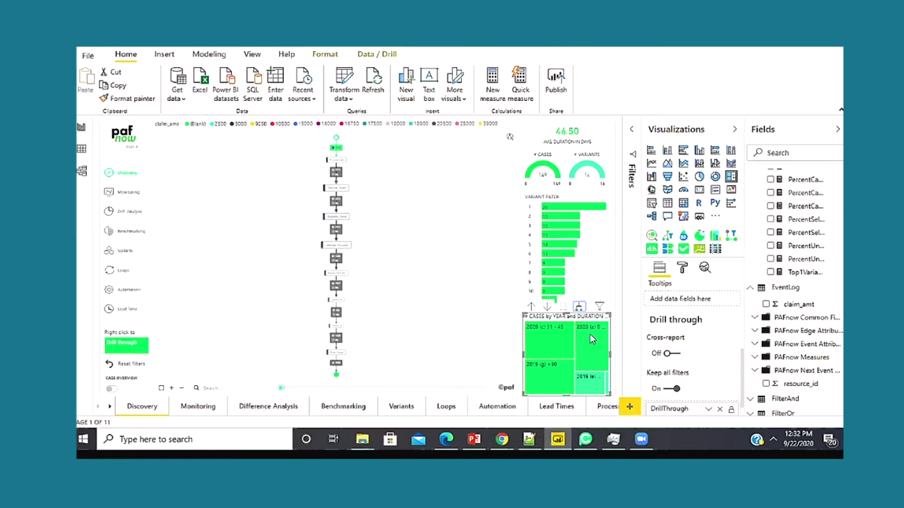
{"action": "left_click", "coordinate": [590, 335]}
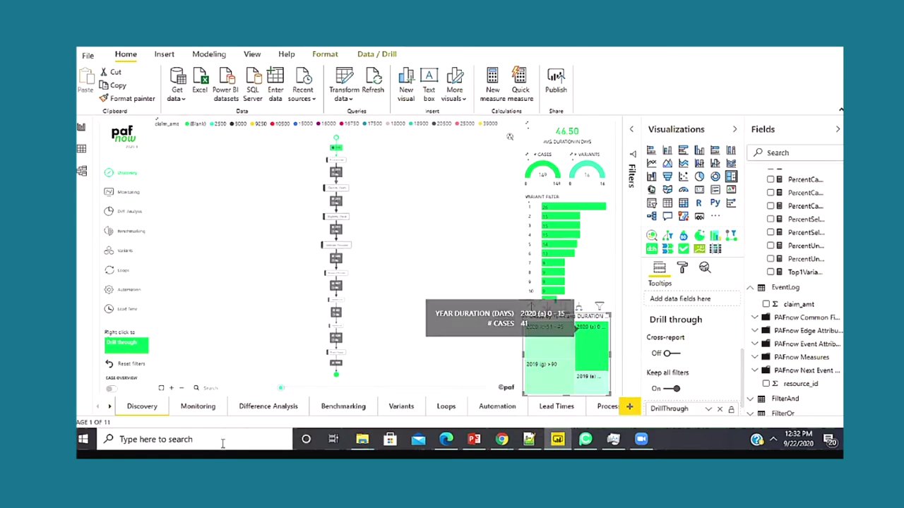
Inspect the filtered cases' process graph and raise its path detail level to the maximum.
{"action": "left_click", "coordinate": [171, 388]}
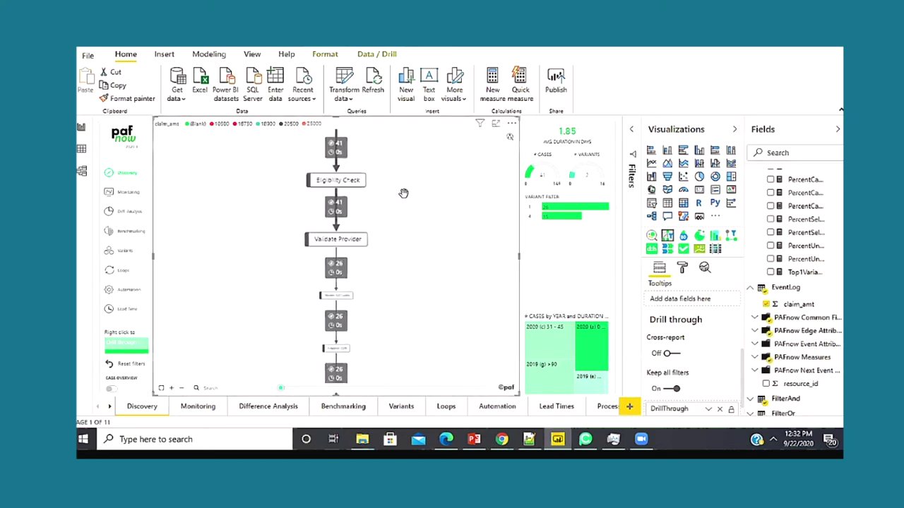
{"action": "scroll", "coordinate": [377, 347], "scroll_direction": "up", "scroll_amount": 2}
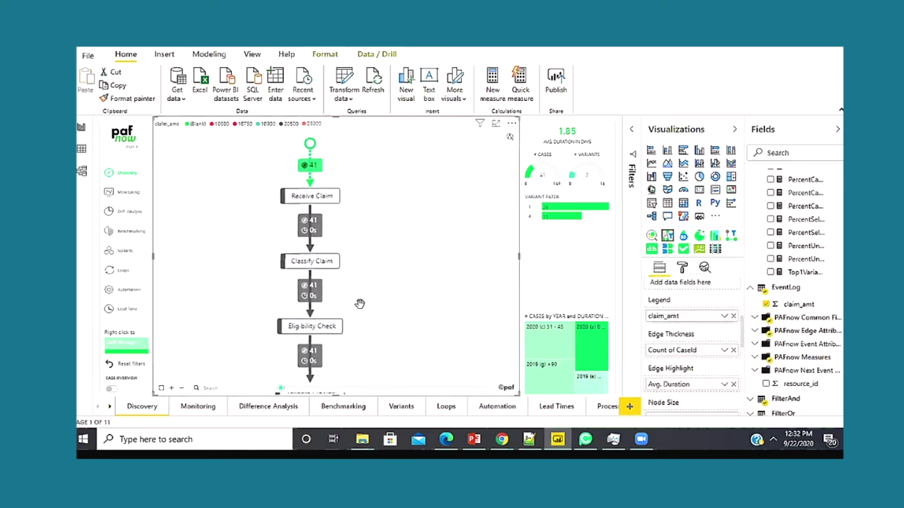
{"action": "mouse_move", "coordinate": [315, 236]}
{"action": "left_click_drag", "start_coordinate": [281, 392], "coordinate": [469, 388]}
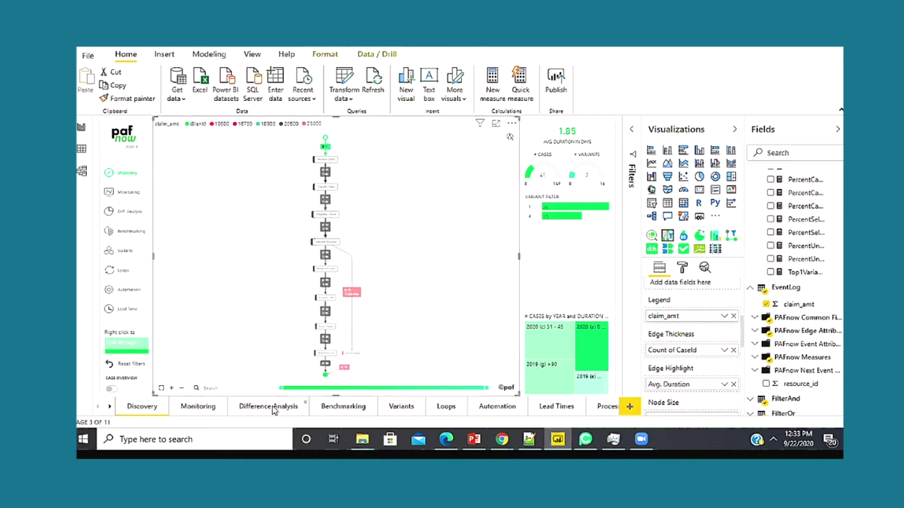
Open the Difference Analysis page and include all start years, 2019 and 2020.
{"action": "left_click", "coordinate": [274, 407]}
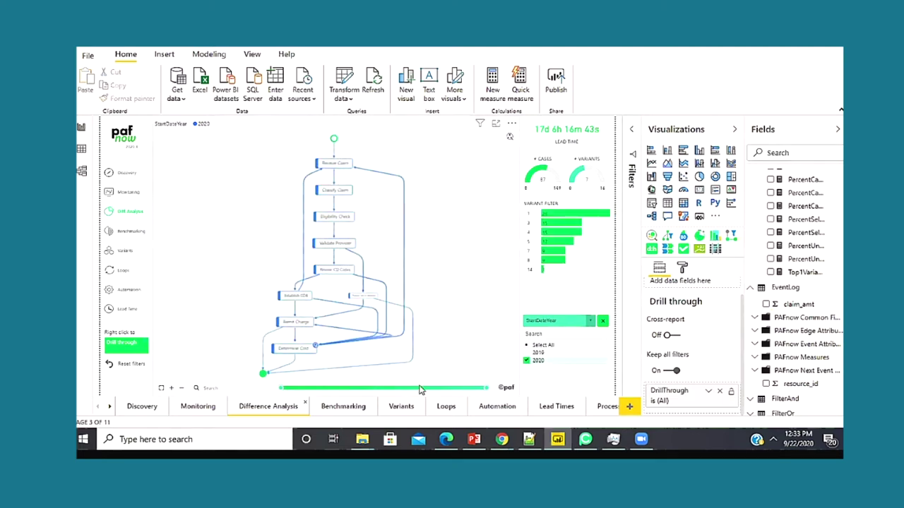
{"action": "left_click", "coordinate": [542, 345]}
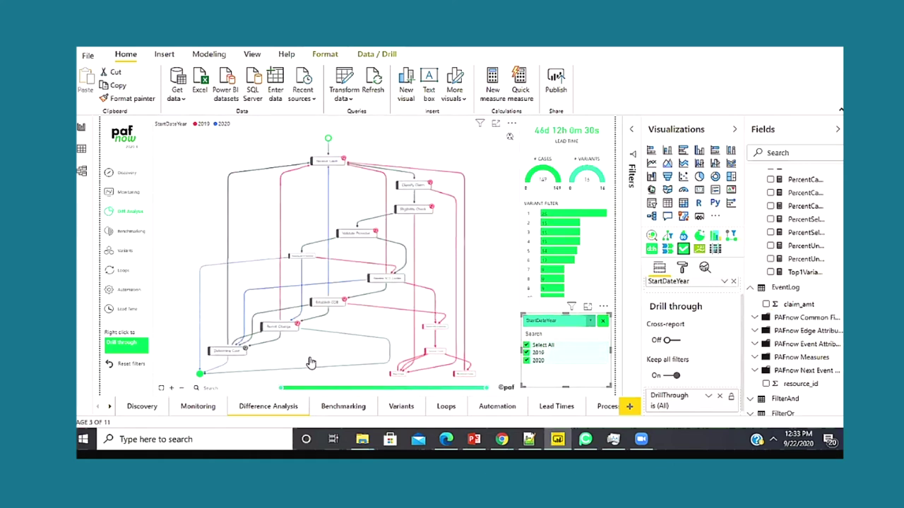
Select the Receive Claim, Classify Claim and Eligibility Check activities together in the difference graph.
{"action": "left_click", "coordinate": [171, 388]}
{"action": "left_click", "coordinate": [502, 228]}
{"action": "scroll", "coordinate": [430, 228], "scroll_direction": "up", "scroll_amount": 3}
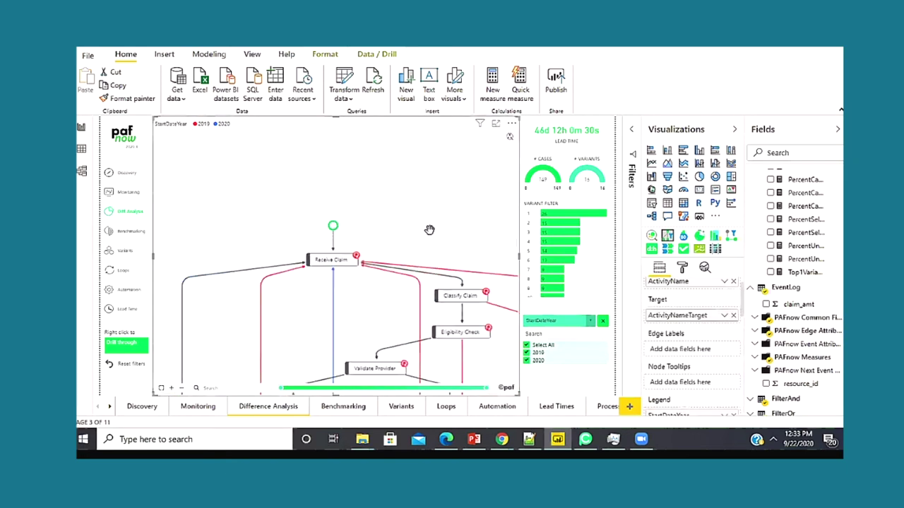
{"action": "left_click", "coordinate": [309, 224]}
{"action": "left_click", "coordinate": [441, 260], "text": "ctrl"}
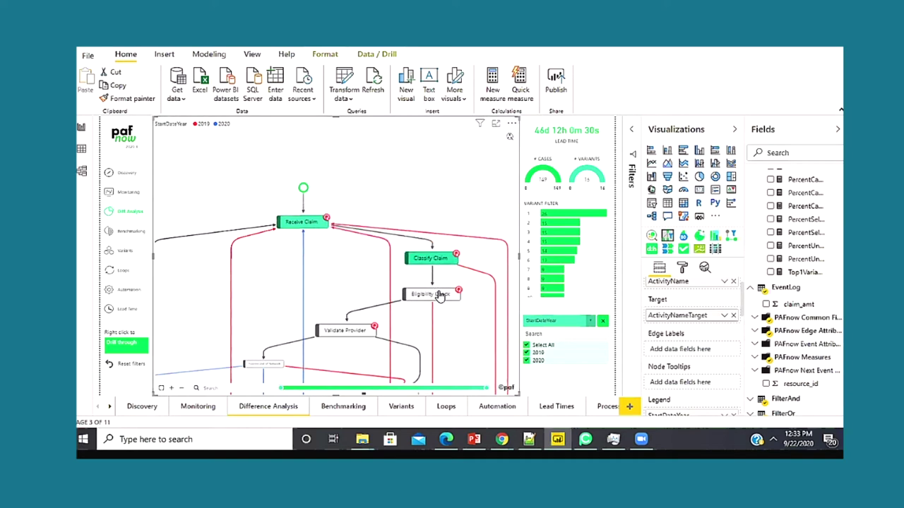
{"action": "left_click", "coordinate": [439, 296], "text": "ctrl"}
{"action": "mouse_move", "coordinate": [510, 138]}
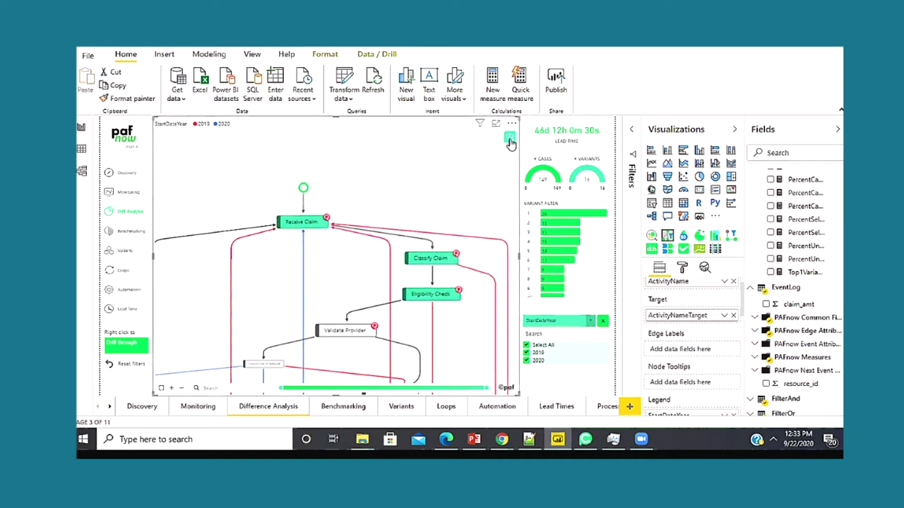
{"action": "left_click", "coordinate": [510, 151]}
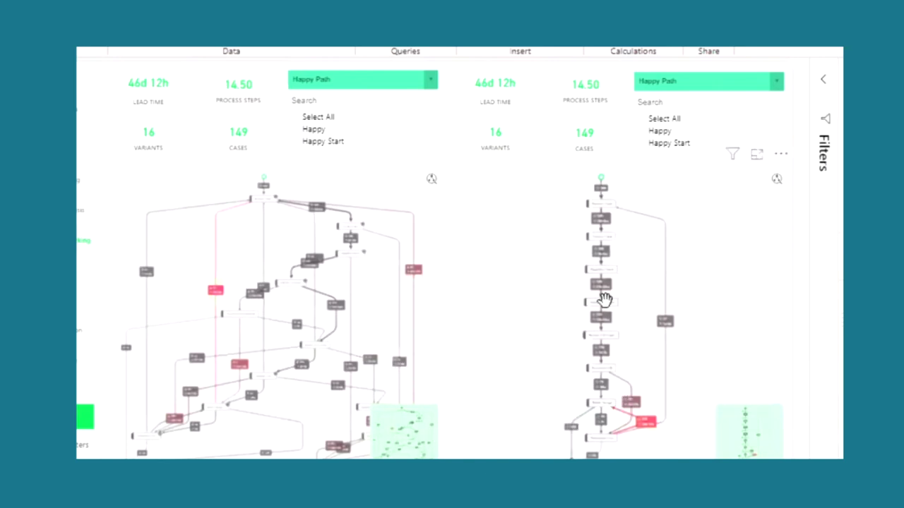
On the Benchmarking page, filter the second process graph to Happy and the first one to Happy Start for comparison.
{"action": "left_click", "coordinate": [670, 132]}
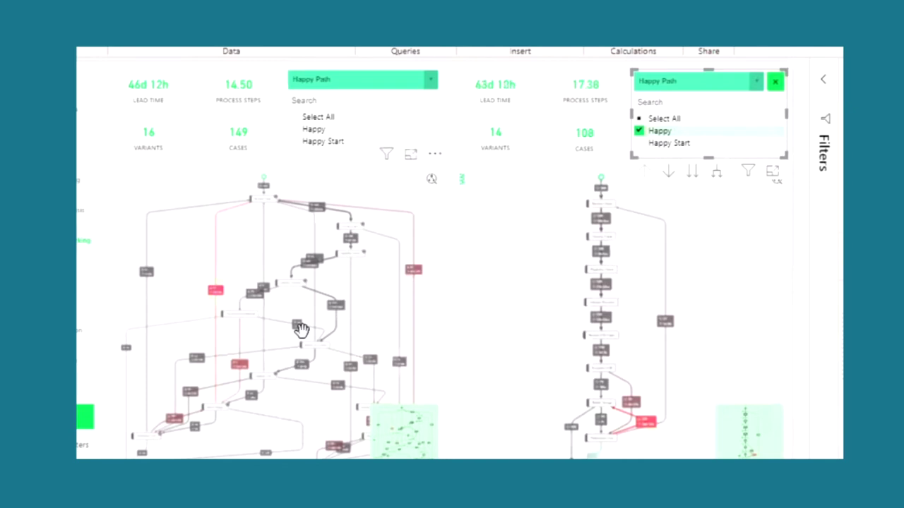
{"action": "left_click", "coordinate": [323, 142]}
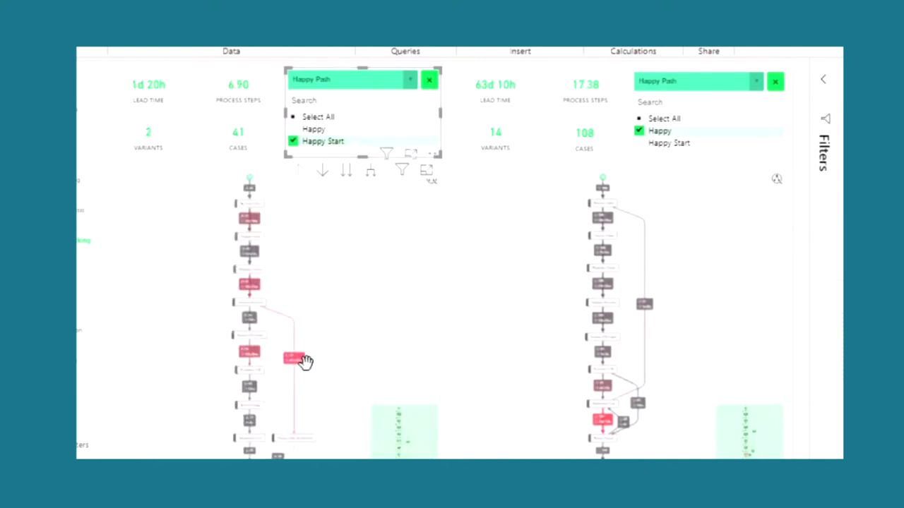
{"action": "mouse_move", "coordinate": [297, 363]}
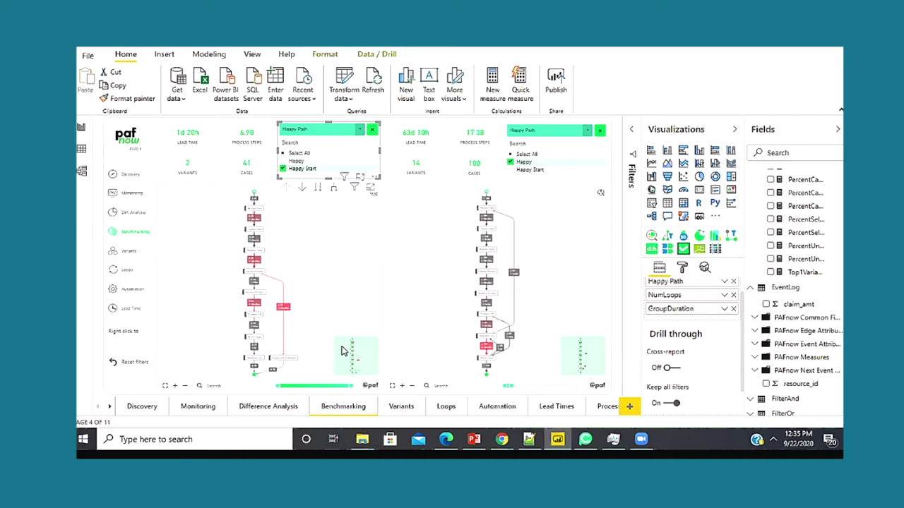
On the Variants page, examine root causes for variants grouped by number of process steps, including 5 - 8, and clear the selection.
{"action": "left_click", "coordinate": [401, 407]}
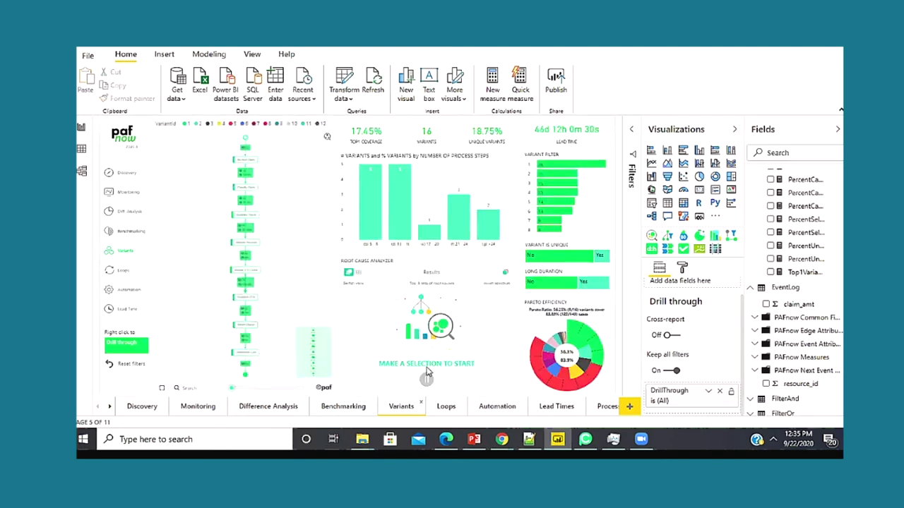
{"action": "left_click", "coordinate": [370, 228]}
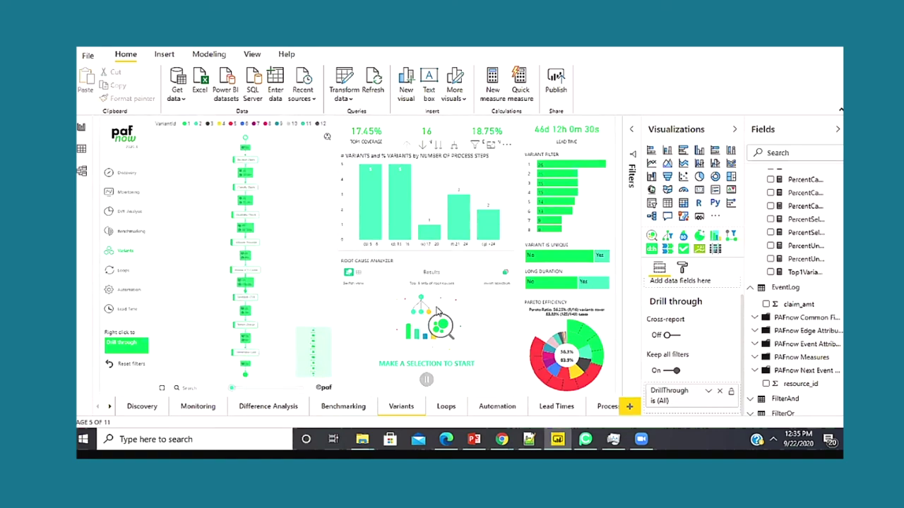
{"action": "left_click", "coordinate": [432, 370]}
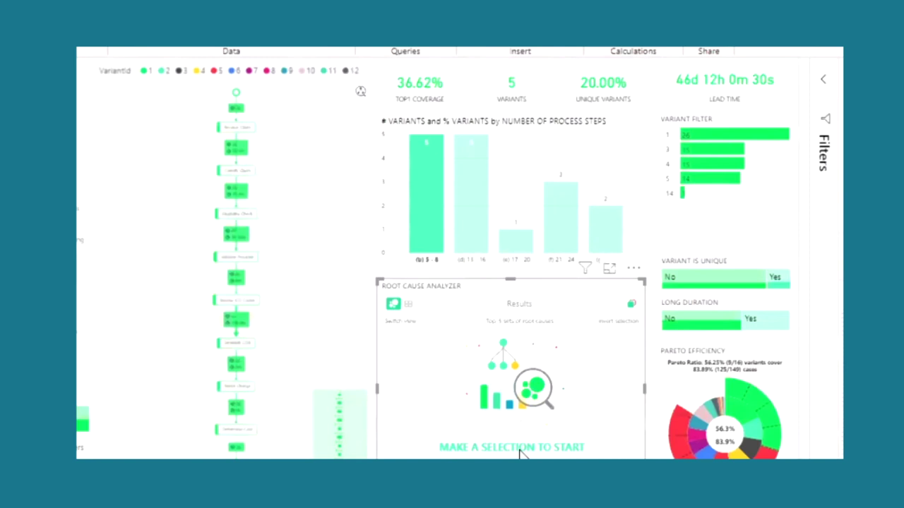
{"action": "mouse_move", "coordinate": [525, 427]}
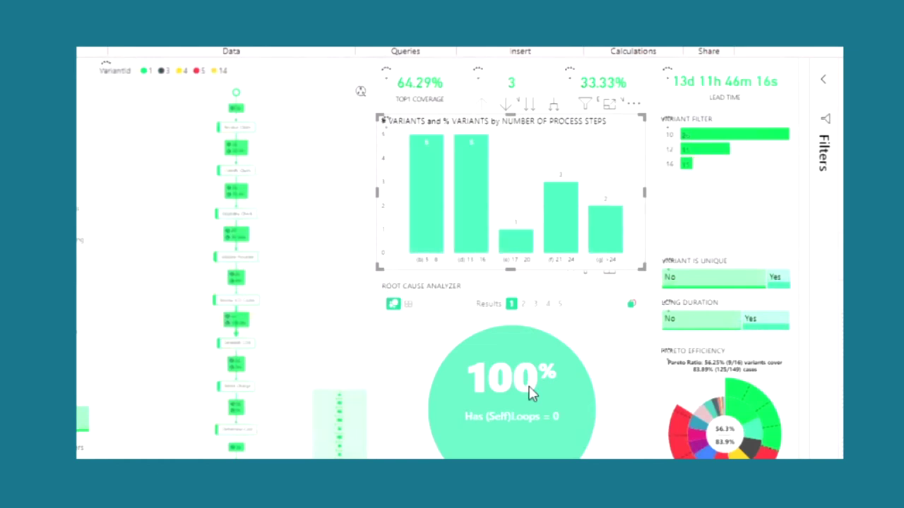
{"action": "left_click", "coordinate": [564, 247]}
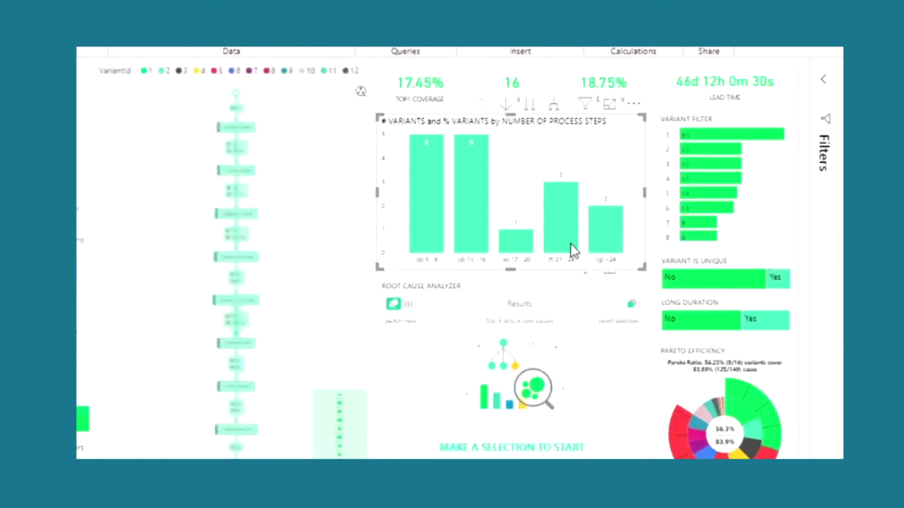
{"action": "mouse_move", "coordinate": [572, 251]}
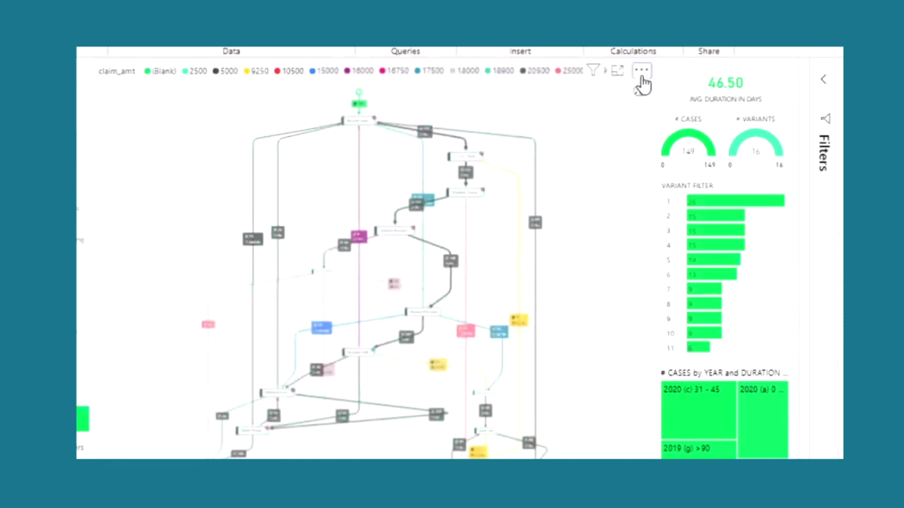
Show the Discovery process graph's underlying data as a table.
{"action": "left_click", "coordinate": [641, 73]}
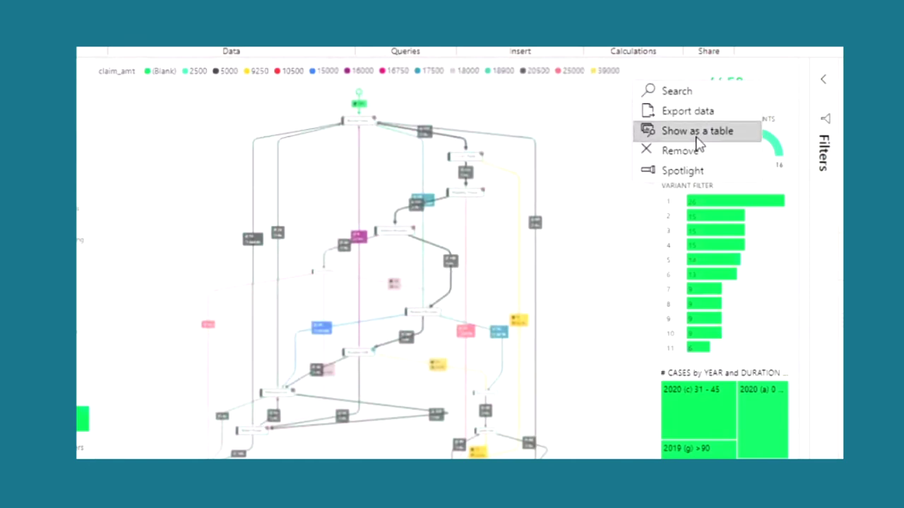
{"action": "left_click", "coordinate": [637, 258]}
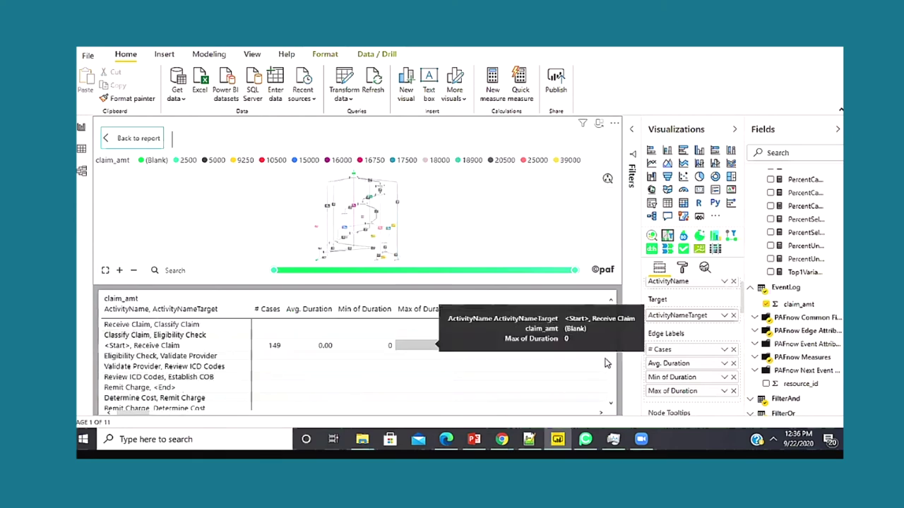
Look through the process graph's data table, return to the report and show the Conformance Check page.
{"action": "scroll", "coordinate": [148, 332], "scroll_direction": "down", "scroll_amount": 3}
{"action": "scroll", "coordinate": [150, 332], "scroll_direction": "down", "scroll_amount": 2}
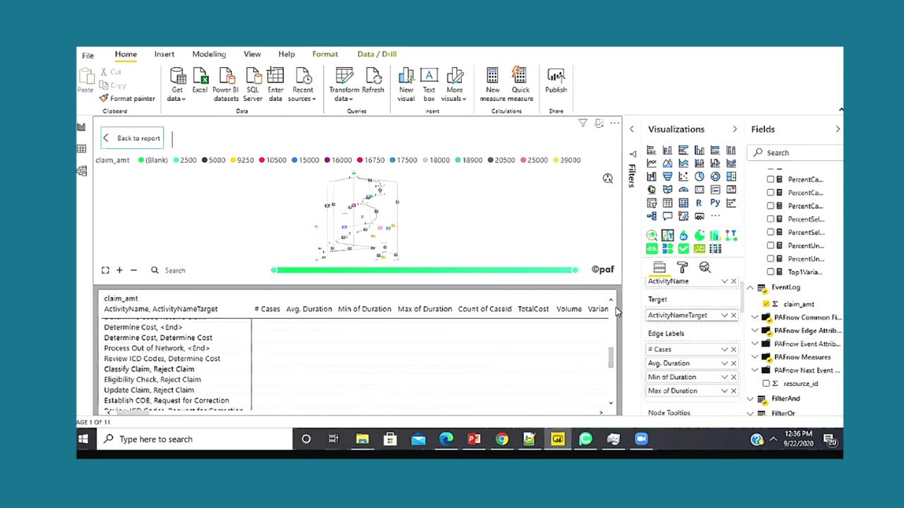
{"action": "left_click_drag", "start_coordinate": [611, 357], "coordinate": [616, 313]}
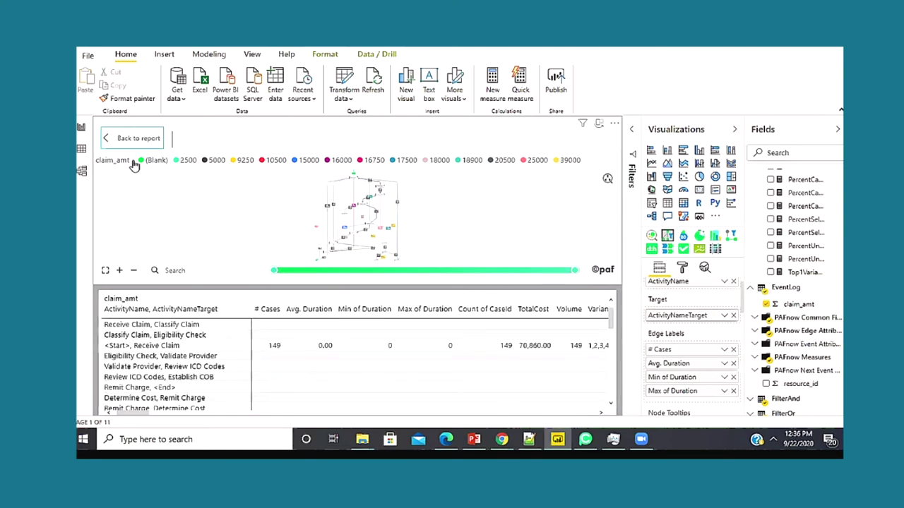
{"action": "left_click", "coordinate": [125, 139]}
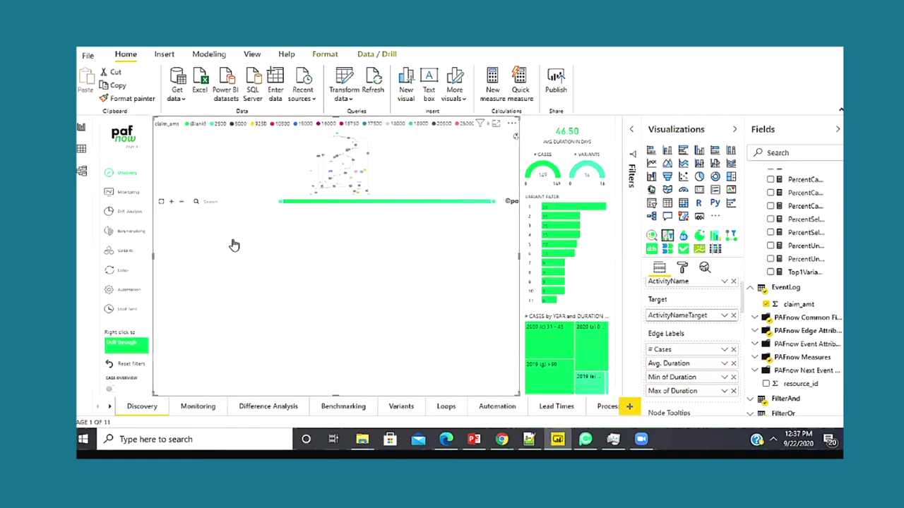
{"action": "mouse_move", "coordinate": [374, 317]}
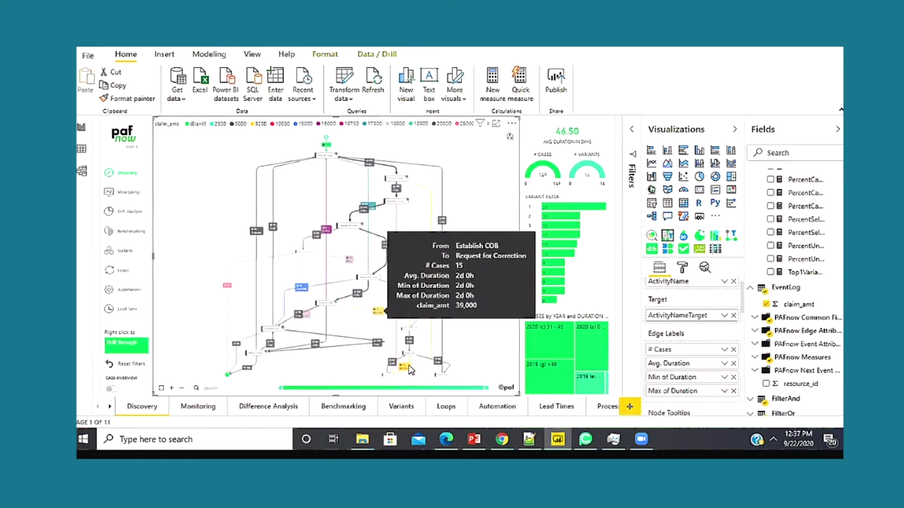
{"action": "left_click", "coordinate": [109, 409]}
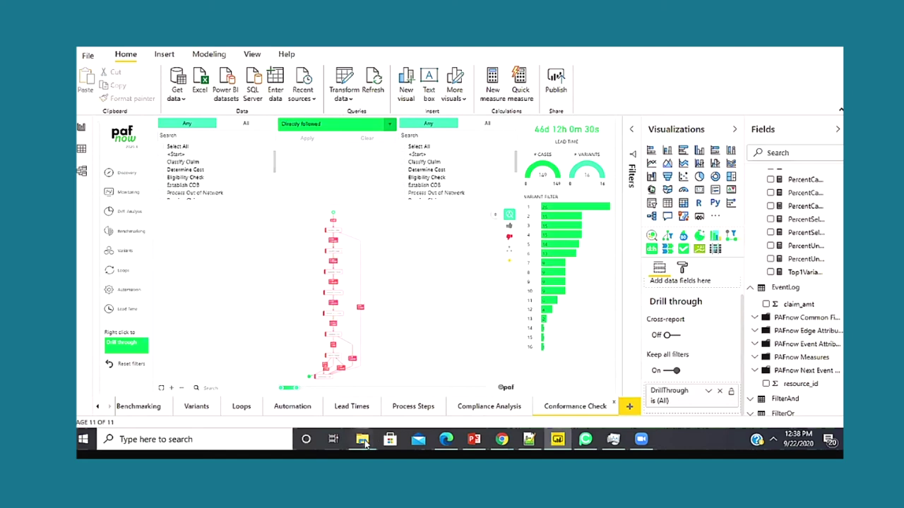
Switch to File Explorer and open the UpdatedData folder inside 09212020.
{"action": "mouse_move", "coordinate": [363, 442]}
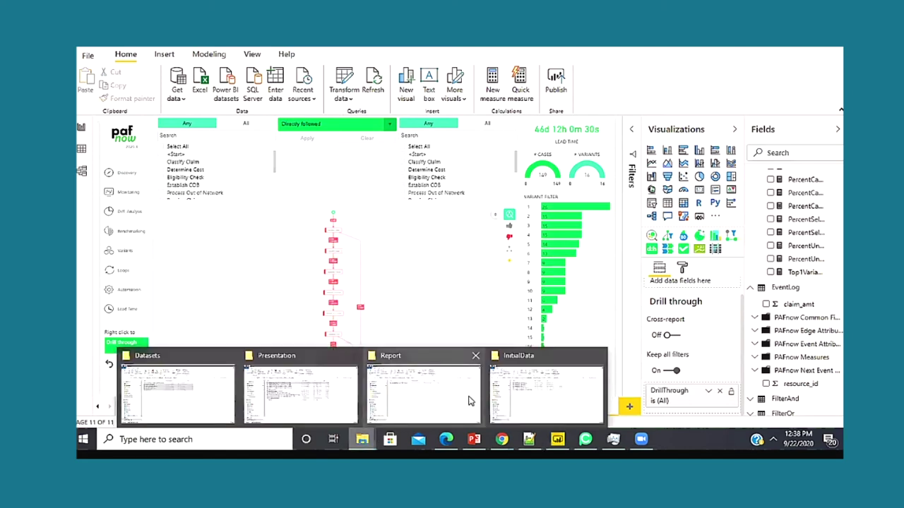
{"action": "key", "text": "alt+Tab"}
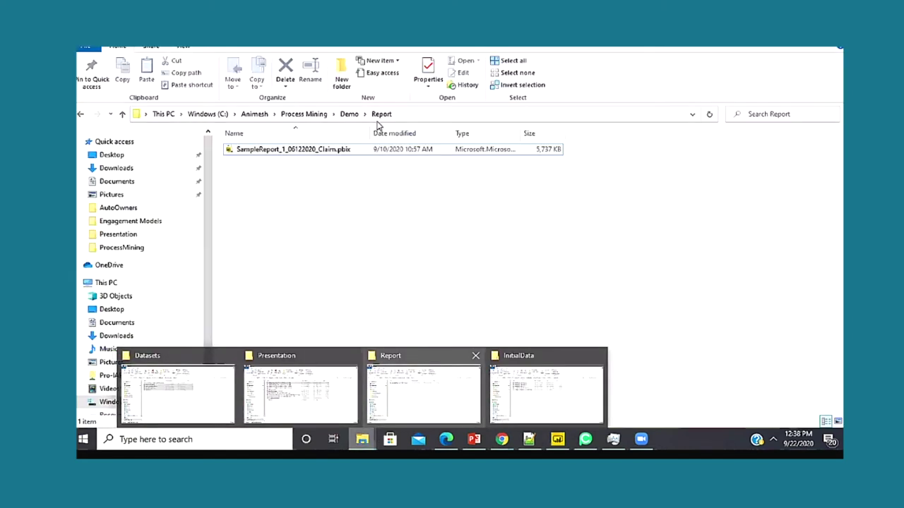
{"action": "key", "text": "alt+Tab"}
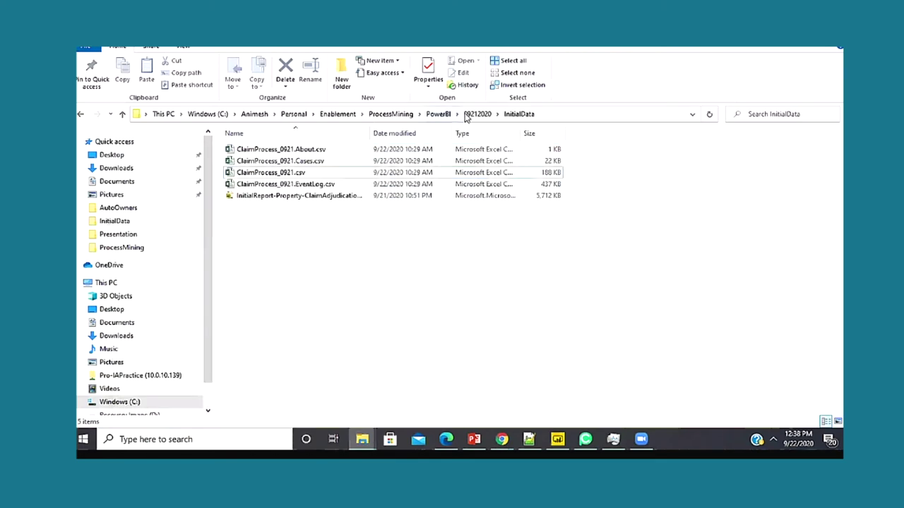
{"action": "left_click", "coordinate": [466, 118]}
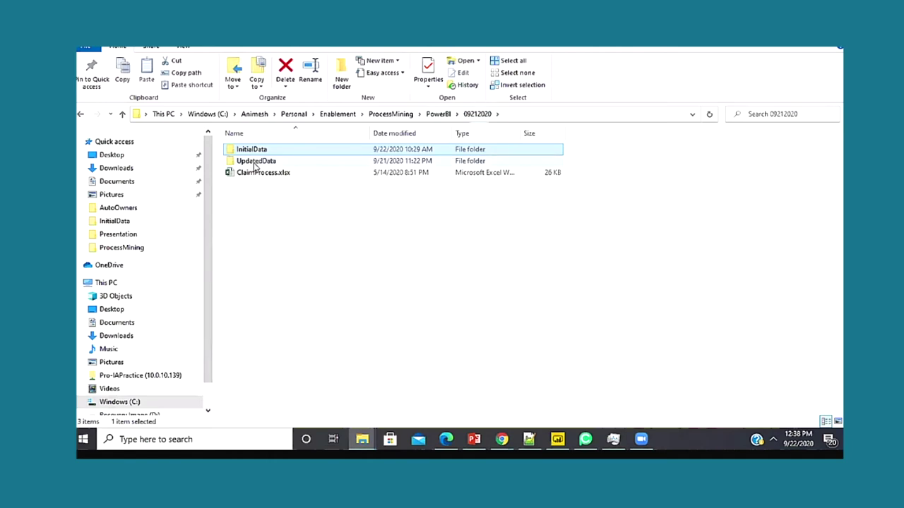
{"action": "double_click", "coordinate": [256, 161]}
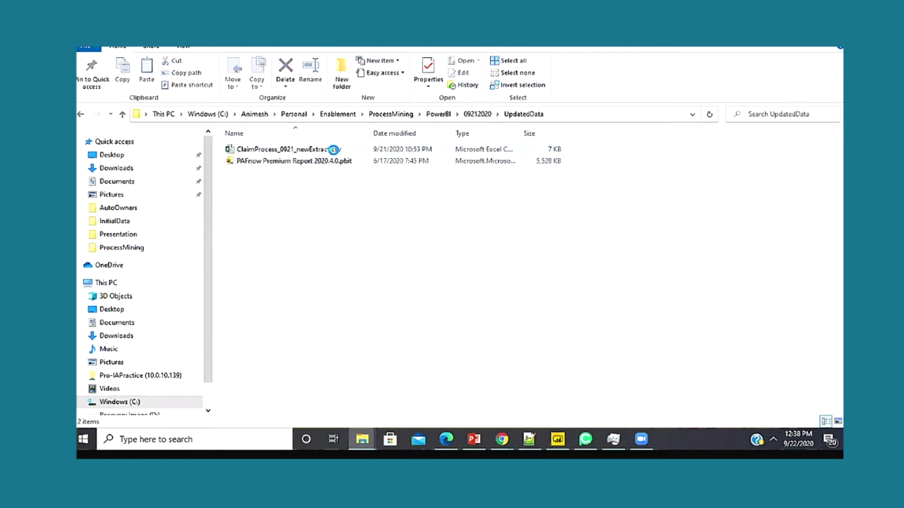
Load ClaimProcess_0921_newExtract.csv from the UpdatedData folder into PAFnow Companion as the event log.
{"action": "double_click", "coordinate": [333, 149]}
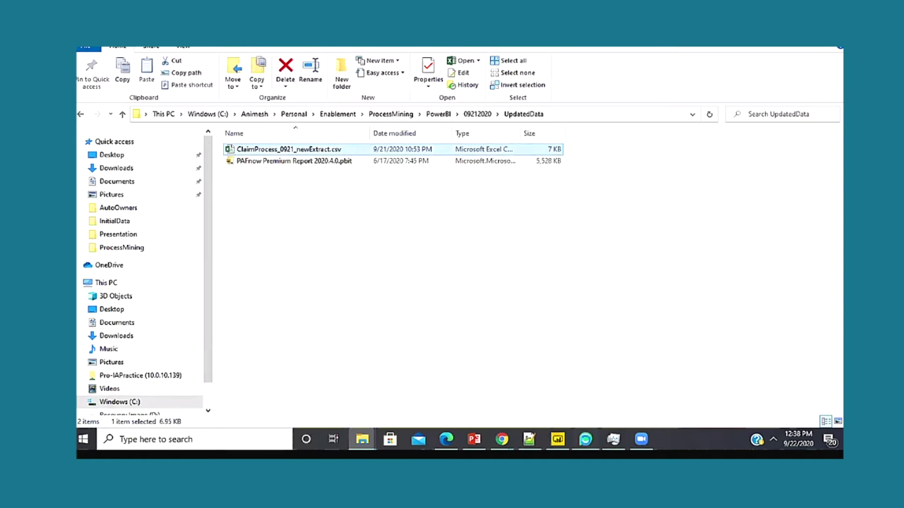
{"action": "left_click", "coordinate": [586, 439]}
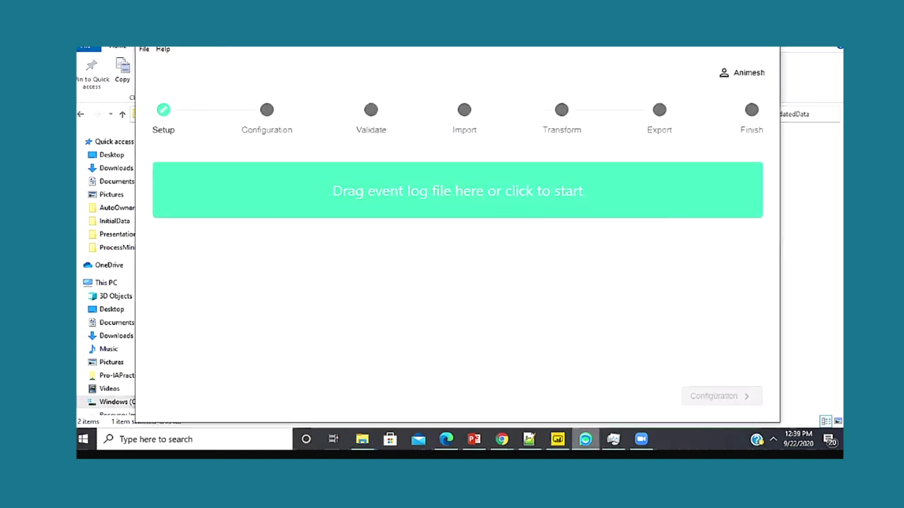
{"action": "key", "text": "alt+Tab"}
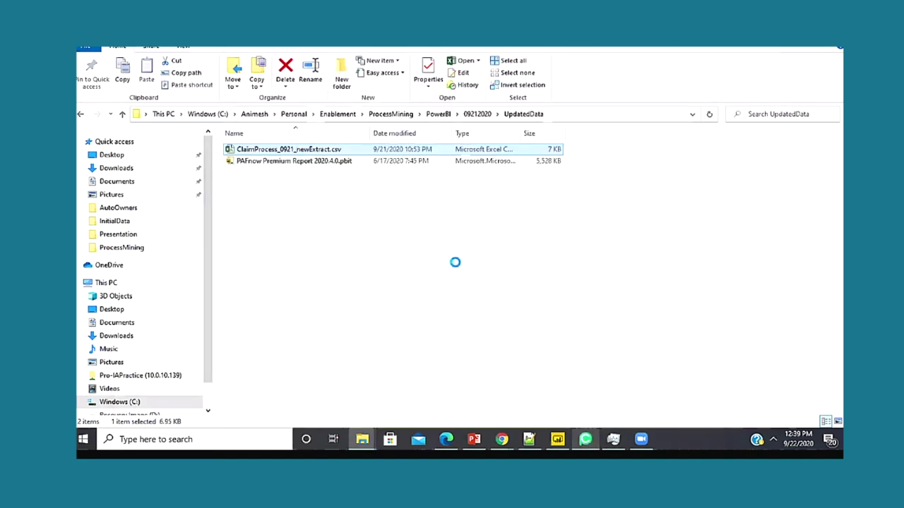
{"action": "left_click_drag", "start_coordinate": [455, 255], "coordinate": [450, 207]}
{"action": "key", "text": "alt+Tab"}
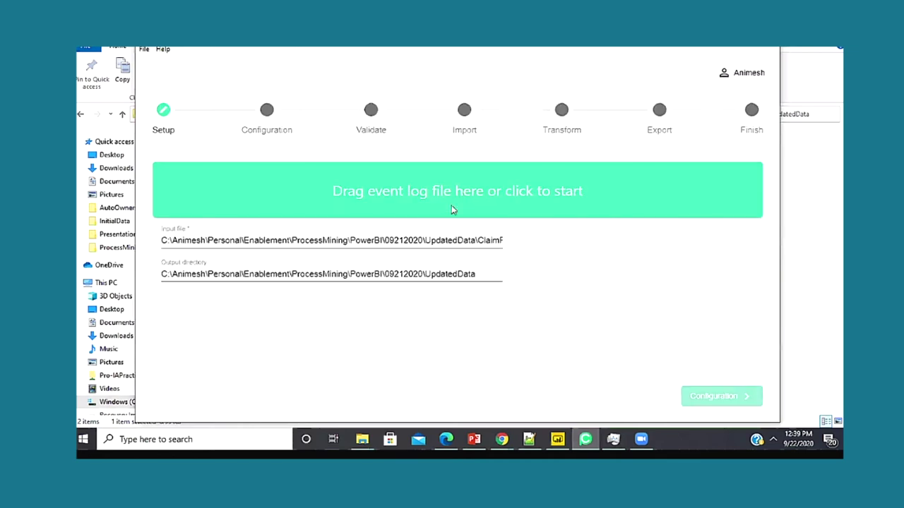
Keep the column configuration from the previous transformation and run the event log transformation.
{"action": "left_click", "coordinate": [728, 399]}
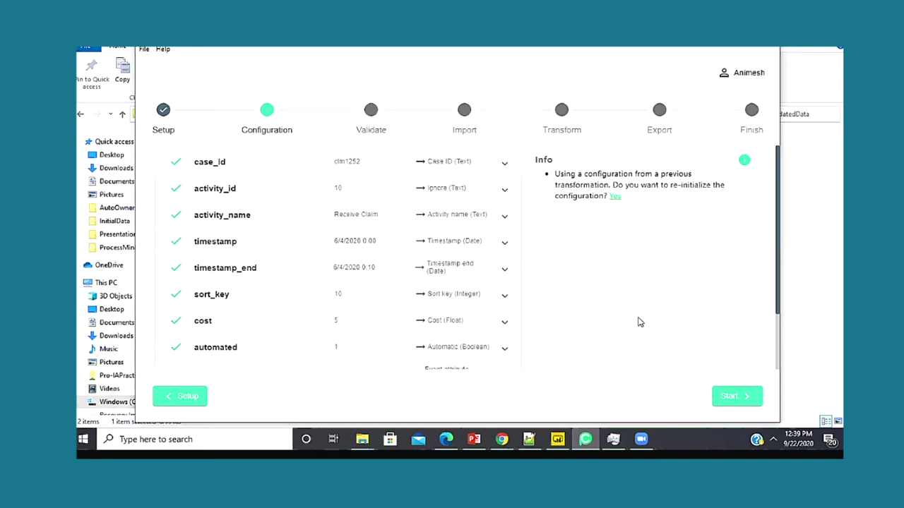
{"action": "left_click", "coordinate": [740, 404]}
{"action": "left_click", "coordinate": [735, 397]}
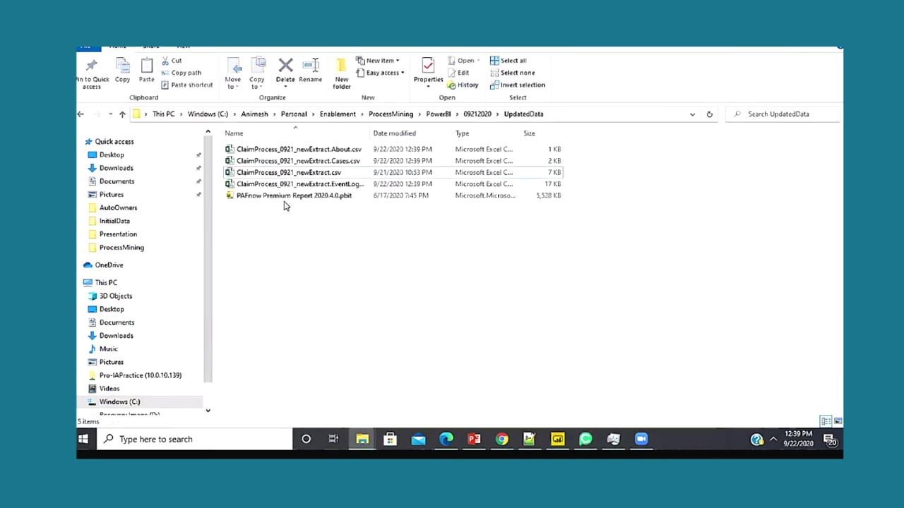
Open the PAFnow Premium Report 2020.4.0.pbit template in Power BI Desktop and copy the output path from PAFnow Companion.
{"action": "double_click", "coordinate": [284, 198]}
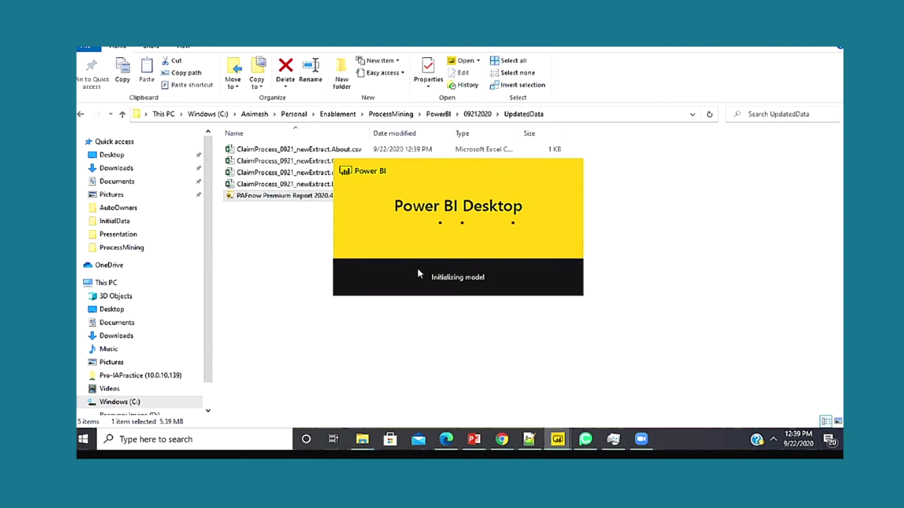
{"action": "key", "text": "alt+Tab"}
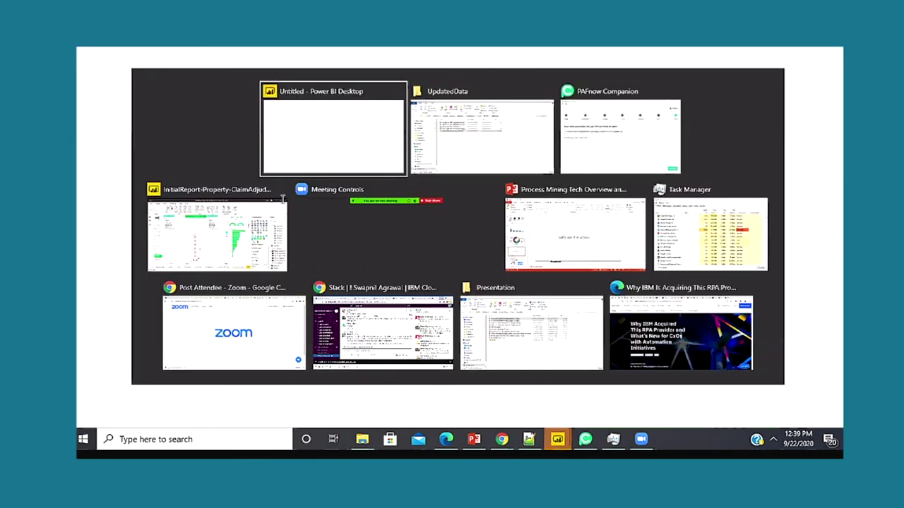
{"action": "left_click", "coordinate": [285, 203]}
{"action": "left_click", "coordinate": [284, 195]}
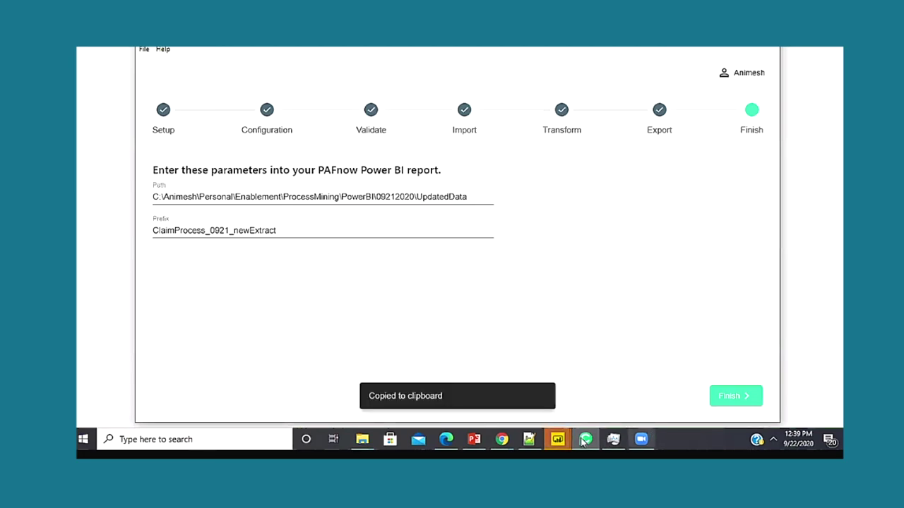
{"action": "left_click", "coordinate": [557, 439]}
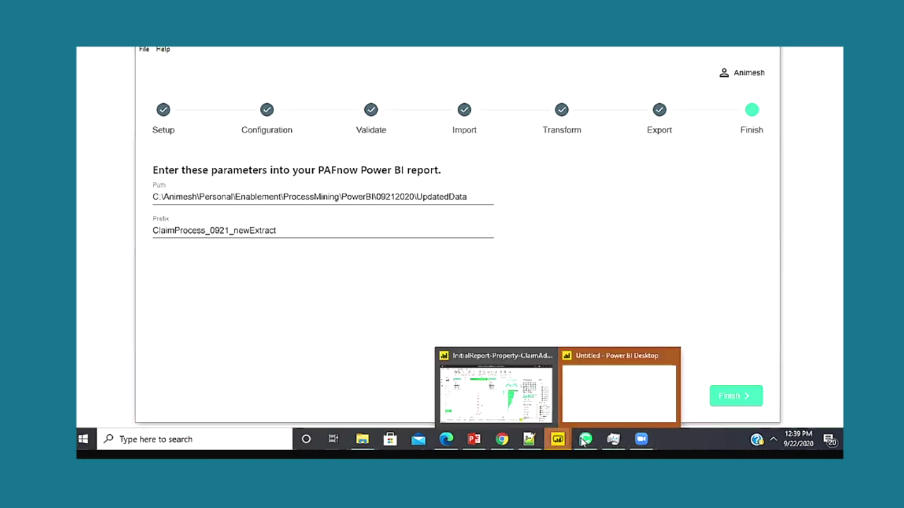
{"action": "left_click", "coordinate": [618, 385]}
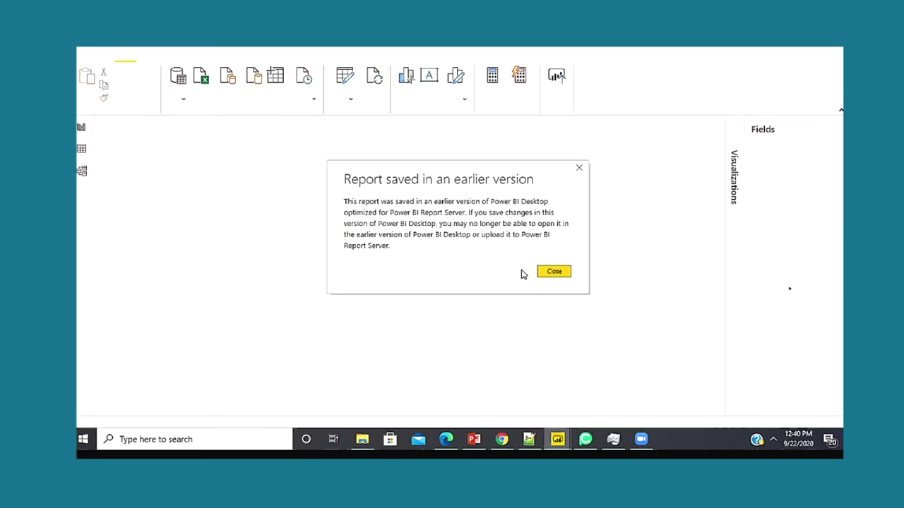
Dismiss the startup notices and load the report template with the UpdatedData folder path and the prefix ClaimProcess_0921_newExtract.
{"action": "key", "text": "Return"}
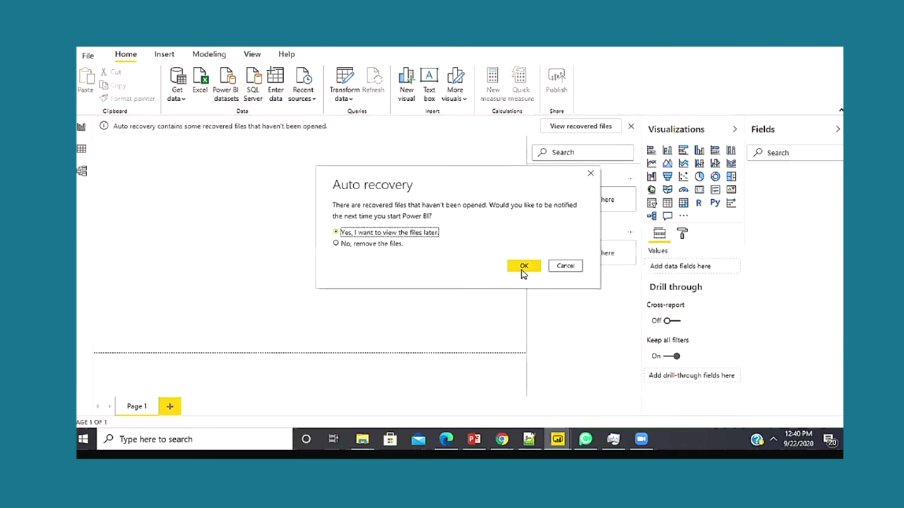
{"action": "left_click", "coordinate": [523, 268]}
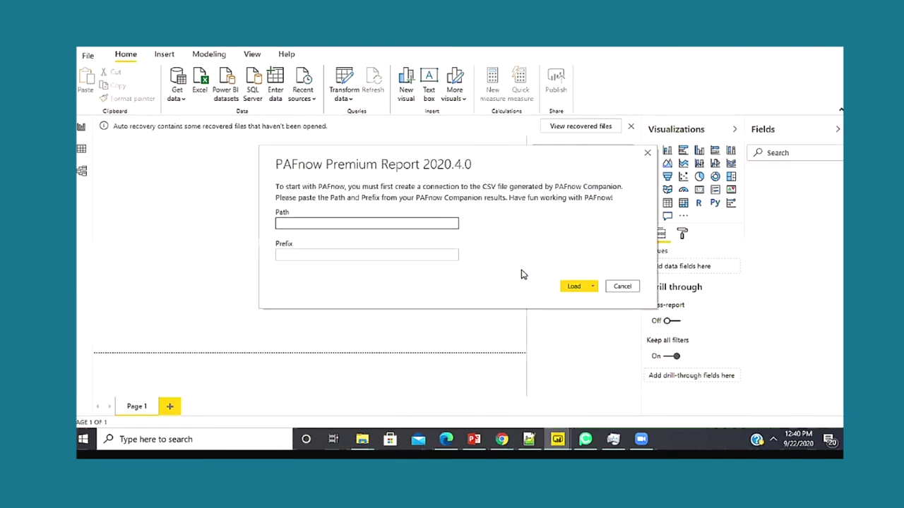
{"action": "key", "text": "ctrl+v"}
{"action": "key", "text": "Tab"}
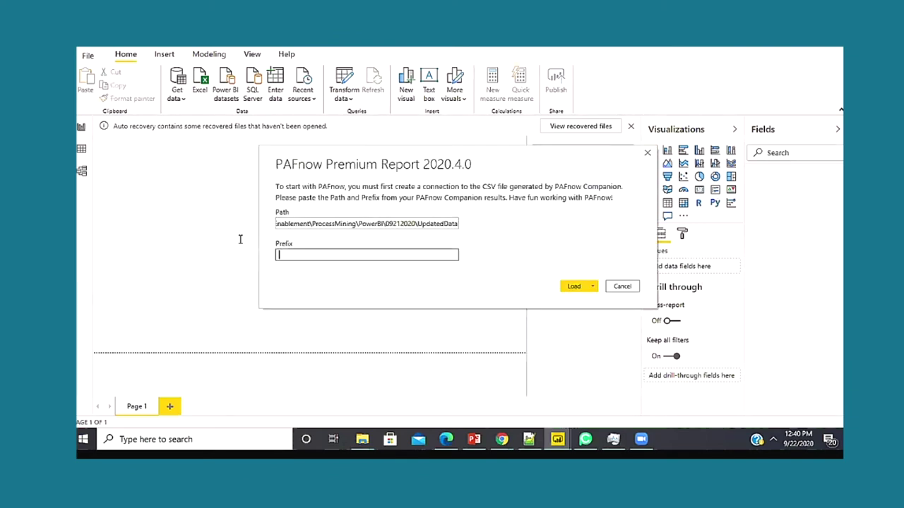
{"action": "key", "text": "alt+Tab"}
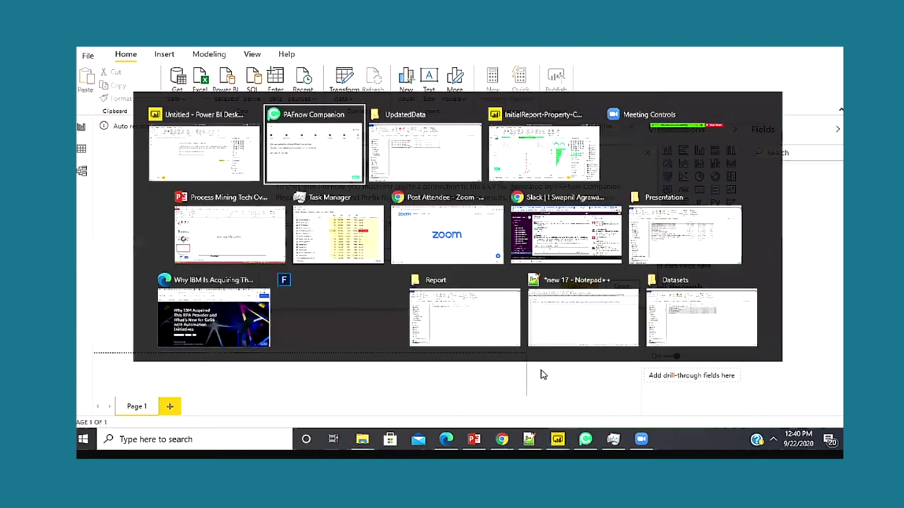
{"action": "key", "text": "alt+Tab"}
{"action": "key", "text": "ctrl+v"}
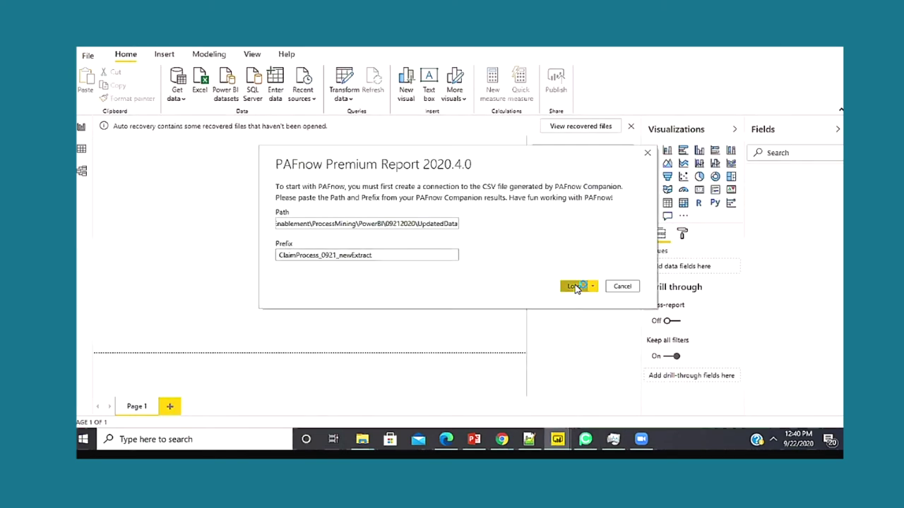
{"action": "left_click", "coordinate": [577, 287]}
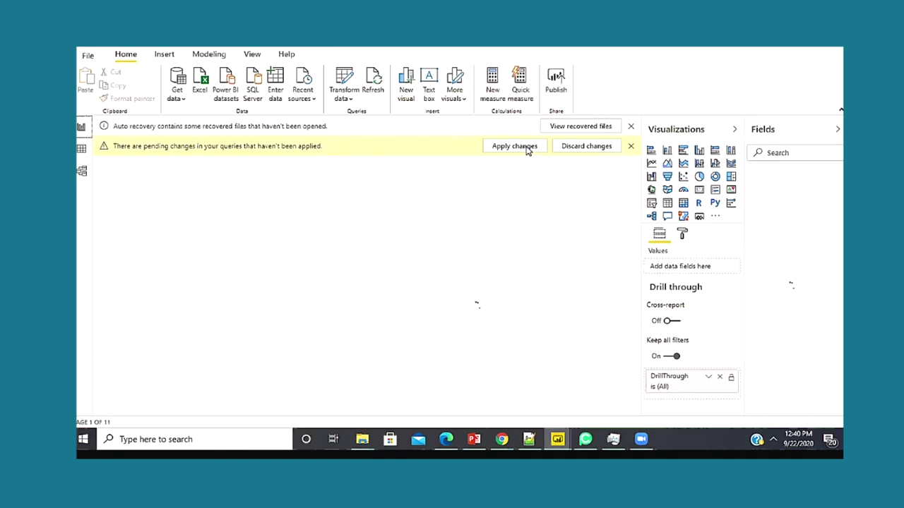
Apply the pending query changes to the new report and close the auto recovery dialog.
{"action": "left_click", "coordinate": [526, 149]}
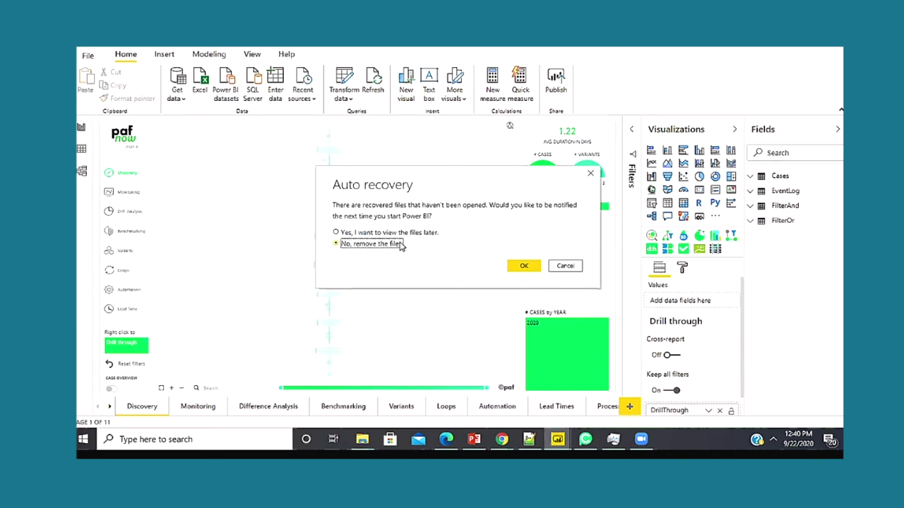
{"action": "left_click", "coordinate": [422, 234]}
{"action": "left_click", "coordinate": [521, 268]}
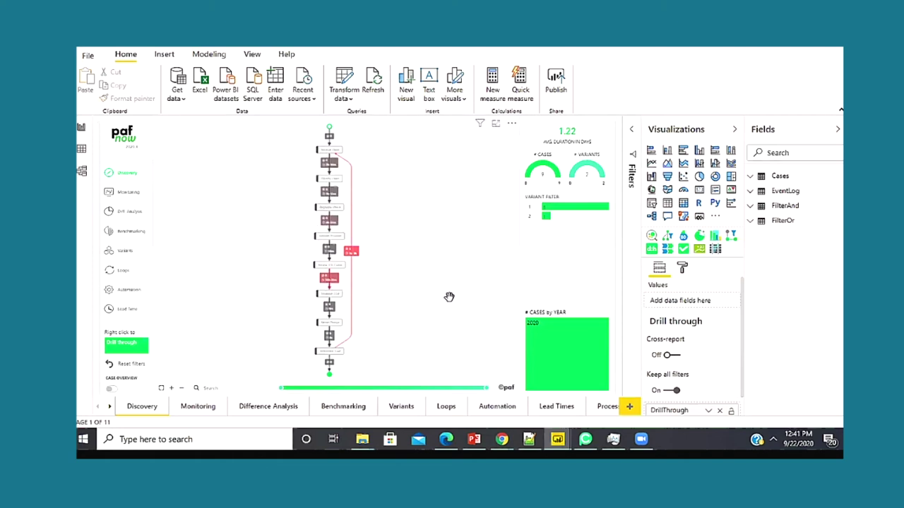
Examine the new Discovery process graph up close around Receive Claim and Classify Claim, along with its variant filter.
{"action": "left_click", "coordinate": [171, 388]}
{"action": "left_click", "coordinate": [171, 390]}
{"action": "scroll", "coordinate": [452, 212], "scroll_direction": "up", "scroll_amount": 5}
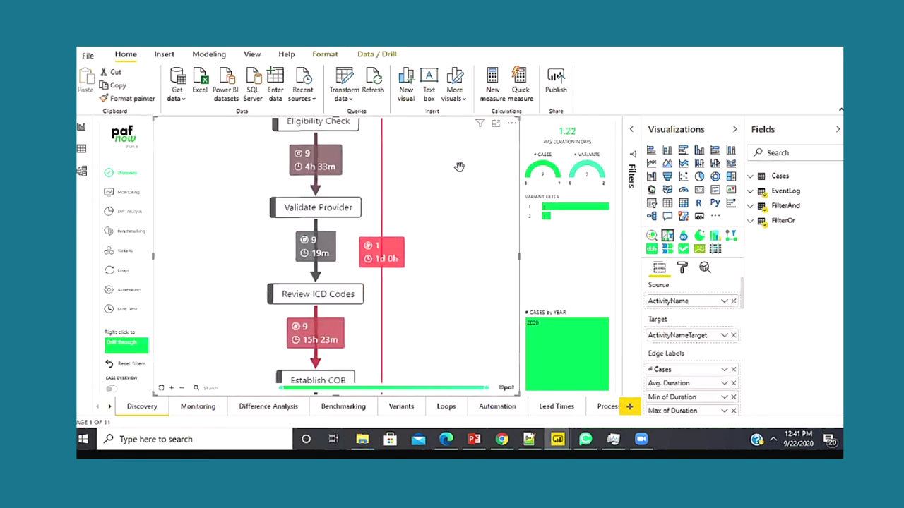
{"action": "scroll", "coordinate": [432, 232], "scroll_direction": "up", "scroll_amount": 3}
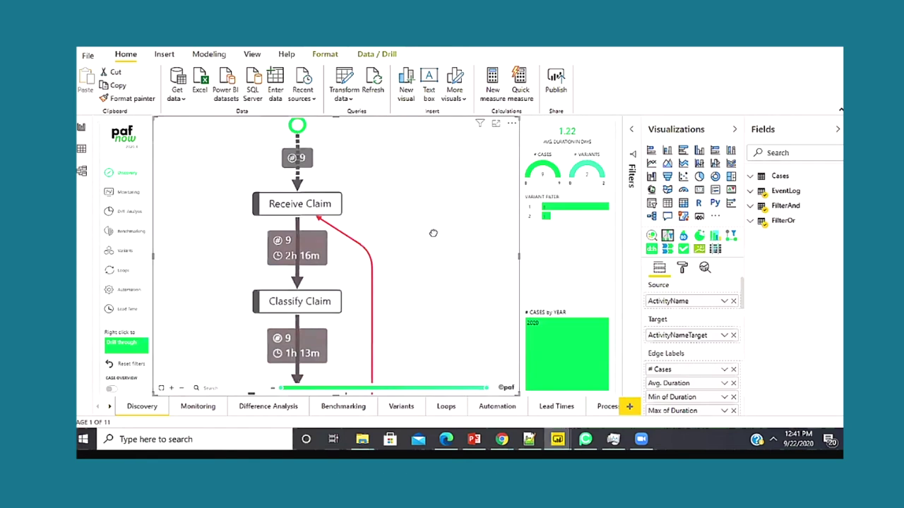
{"action": "mouse_move", "coordinate": [301, 259]}
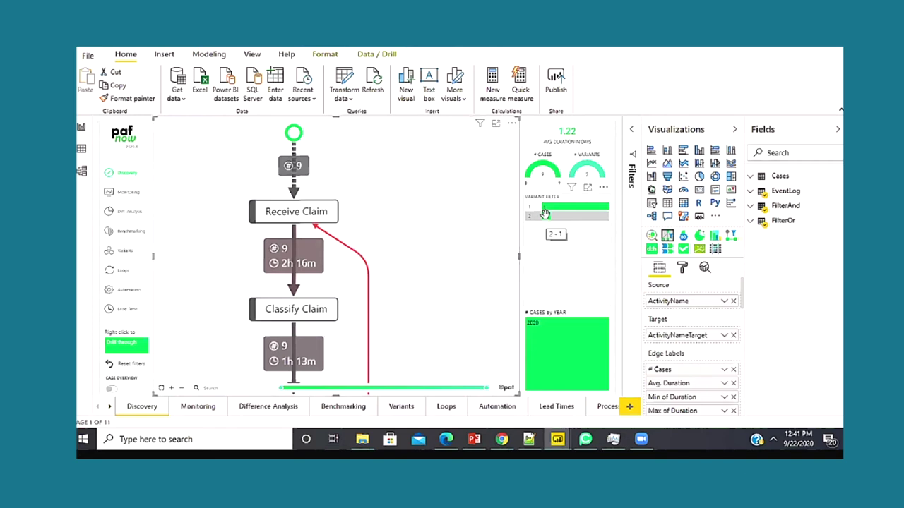
{"action": "scroll", "coordinate": [434, 309], "scroll_direction": "down", "scroll_amount": 1}
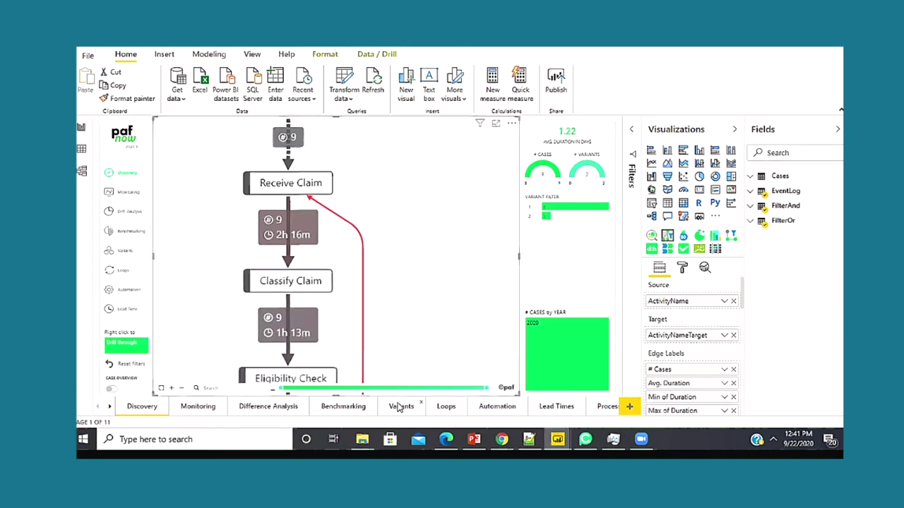
Review the Variants and Monitoring pages of the new report.
{"action": "left_click", "coordinate": [400, 410]}
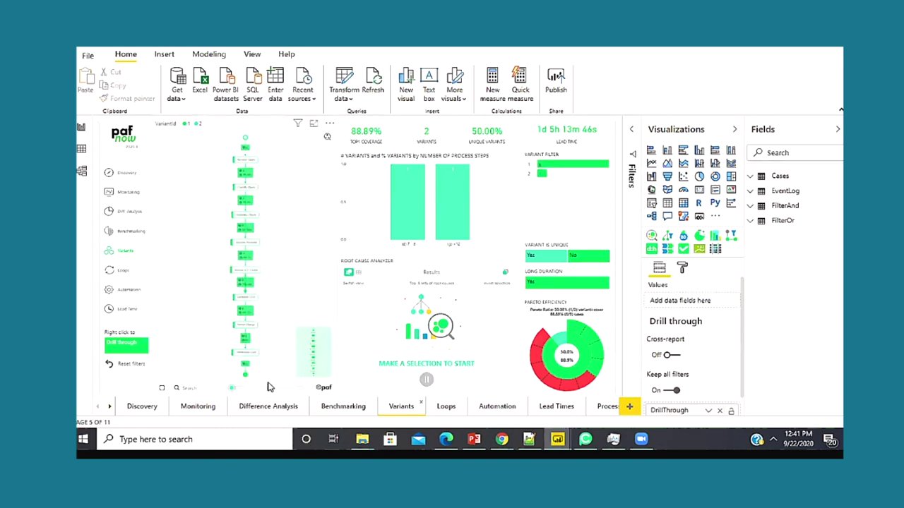
{"action": "left_click", "coordinate": [198, 407]}
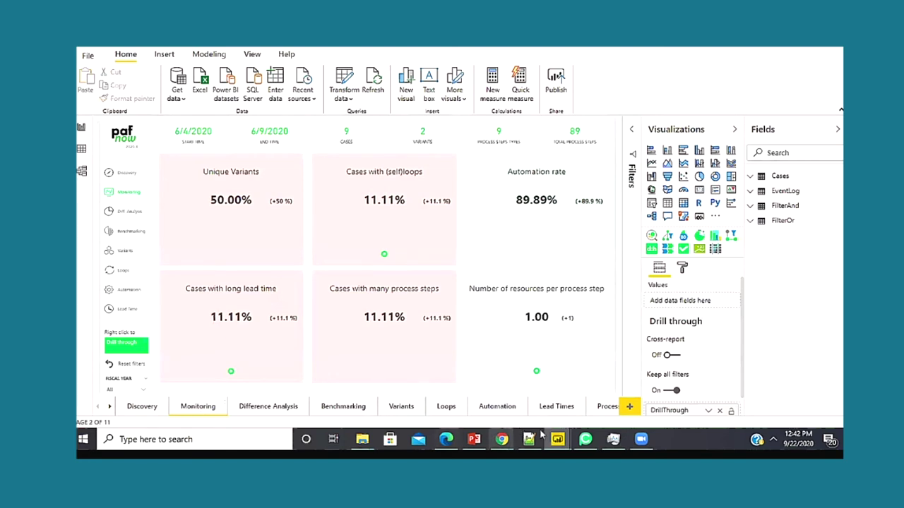
Compare the Monitoring page of the initial property claims report with the Monitoring page of the new report.
{"action": "mouse_move", "coordinate": [557, 440]}
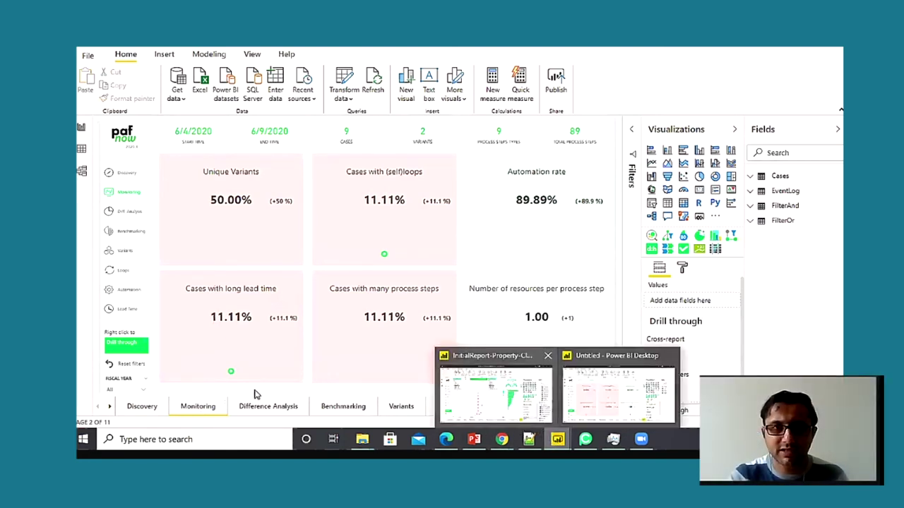
{"action": "left_click", "coordinate": [98, 407]}
{"action": "left_click", "coordinate": [197, 409]}
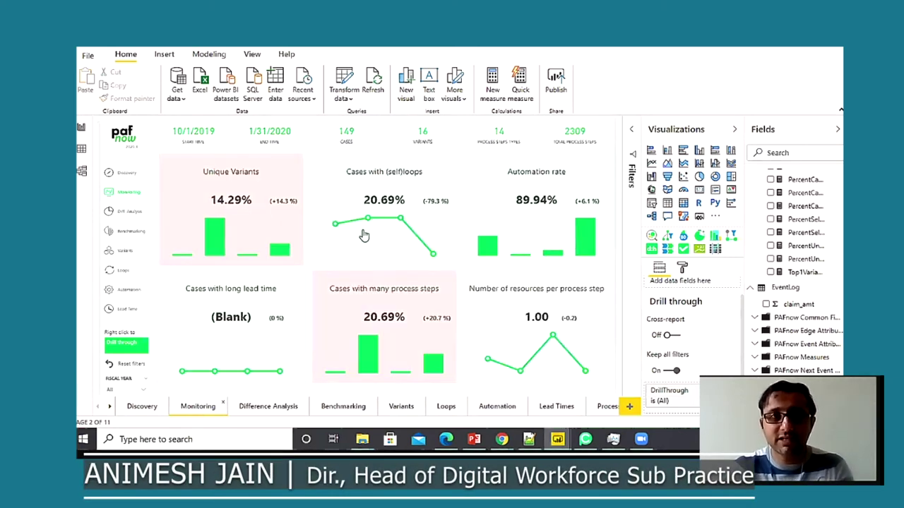
{"action": "left_click", "coordinate": [449, 253]}
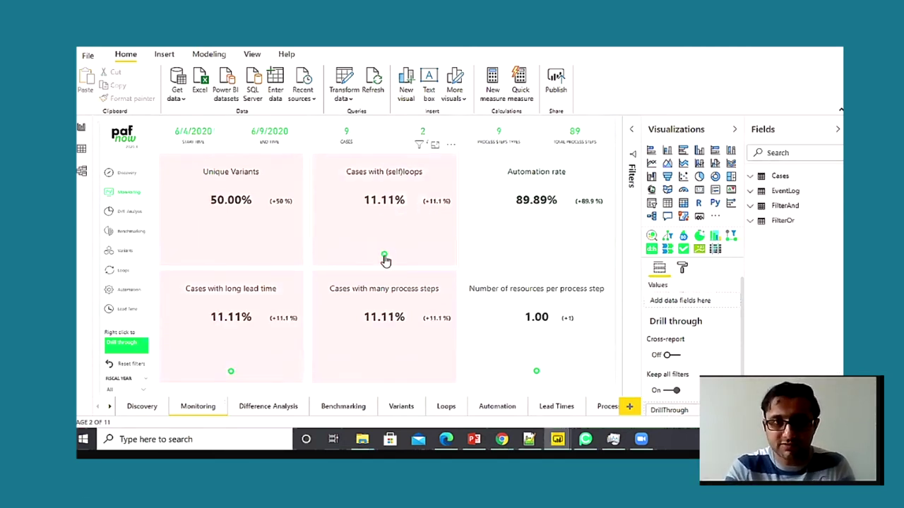
{"action": "left_click", "coordinate": [382, 221]}
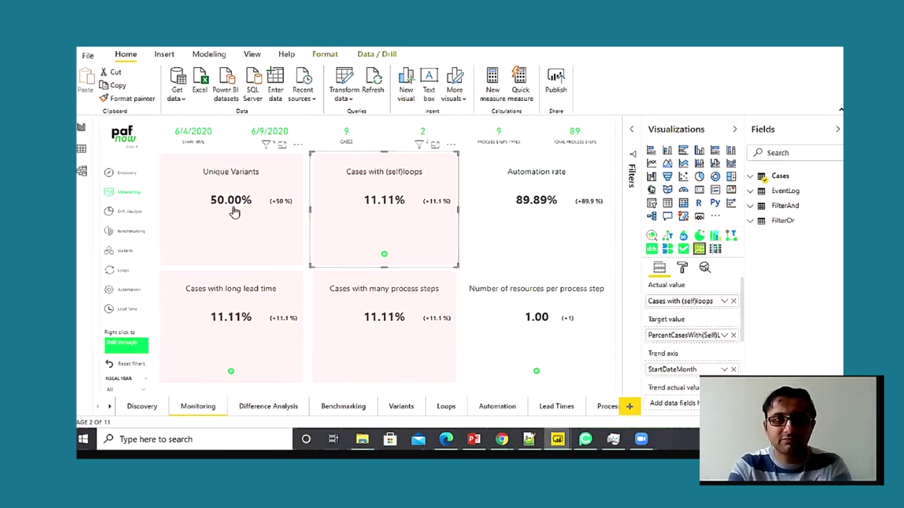
{"action": "key", "text": "alt+Tab"}
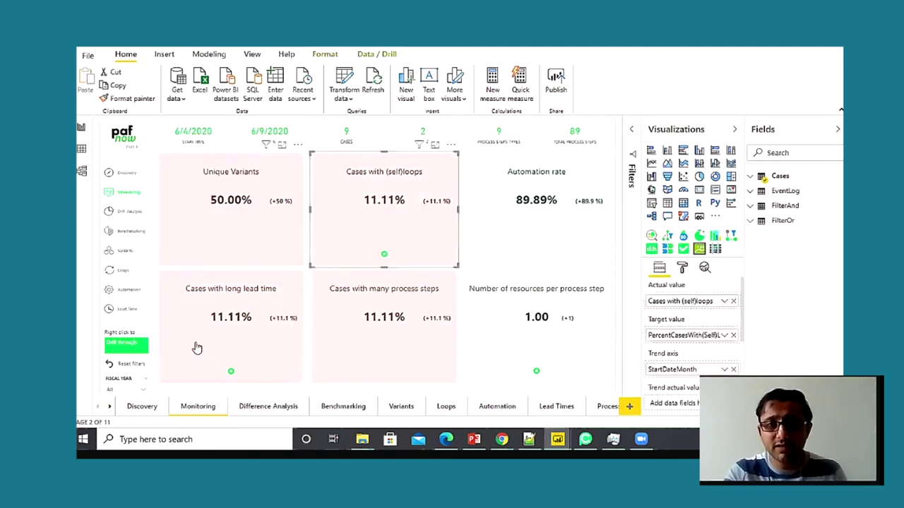
Look through the remaining report pages and open the Compliance Analysis page.
{"action": "left_click", "coordinate": [110, 407]}
{"action": "left_click", "coordinate": [112, 409]}
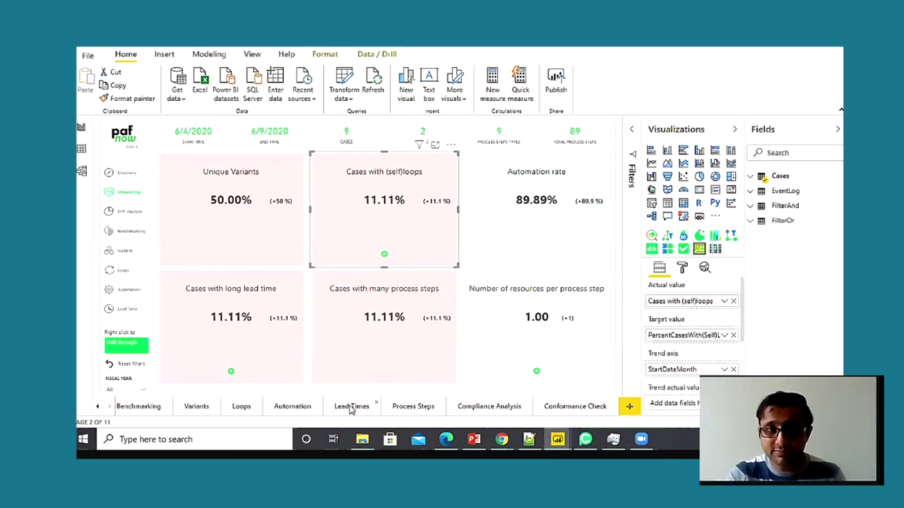
{"action": "left_click", "coordinate": [96, 409]}
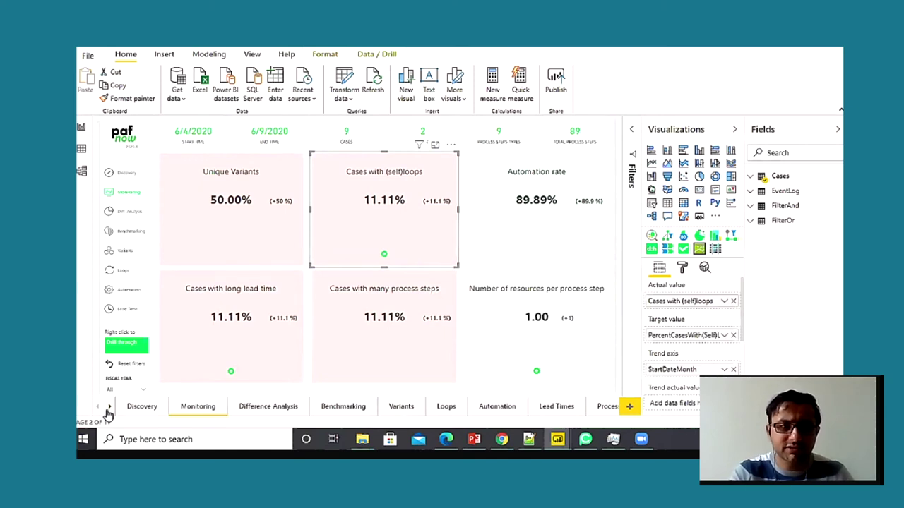
{"action": "left_click", "coordinate": [110, 408]}
{"action": "left_click", "coordinate": [109, 409]}
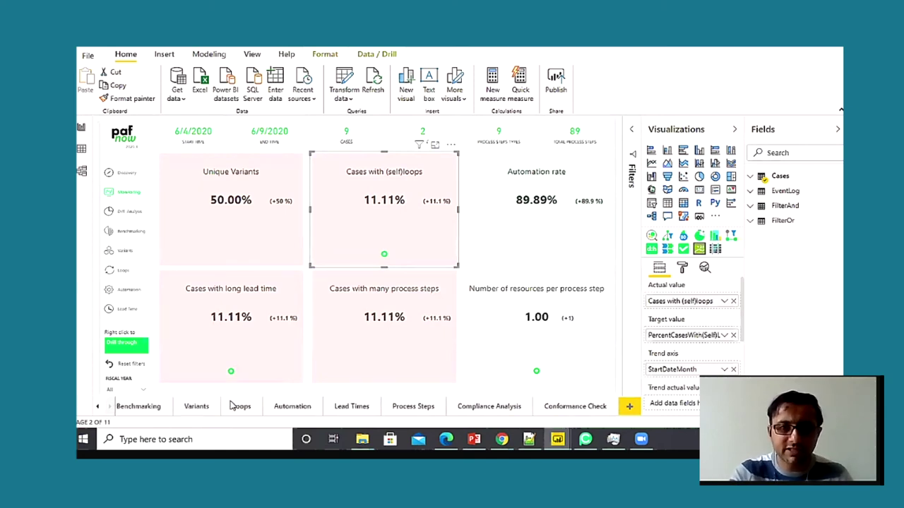
{"action": "left_click", "coordinate": [473, 409]}
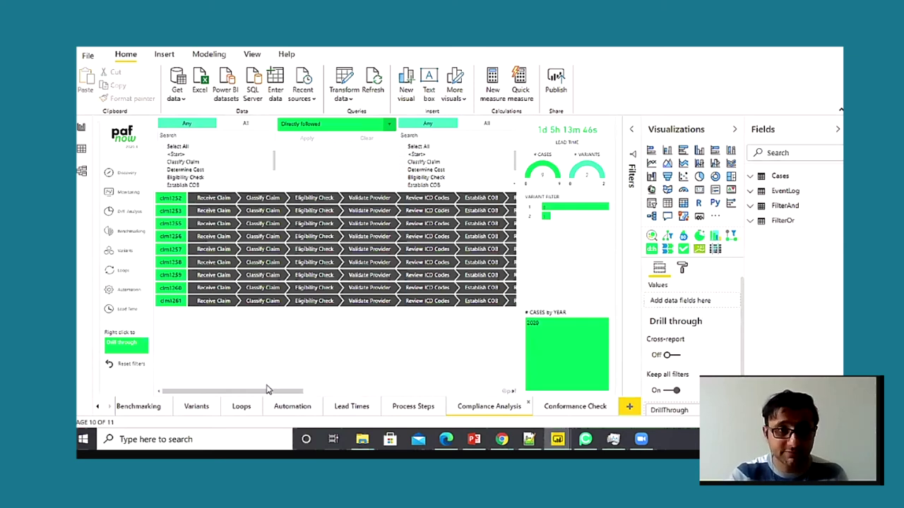
Examine the full activity sequences of the claims on the Compliance Analysis page, including the steps beyond Determine Cost.
{"action": "left_click", "coordinate": [372, 399]}
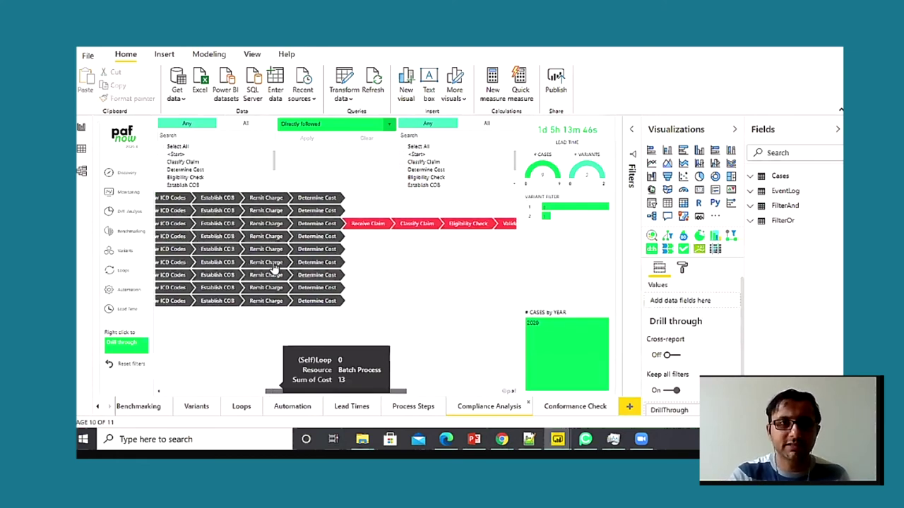
{"action": "scroll", "coordinate": [274, 267], "scroll_direction": "right", "scroll_amount": 3}
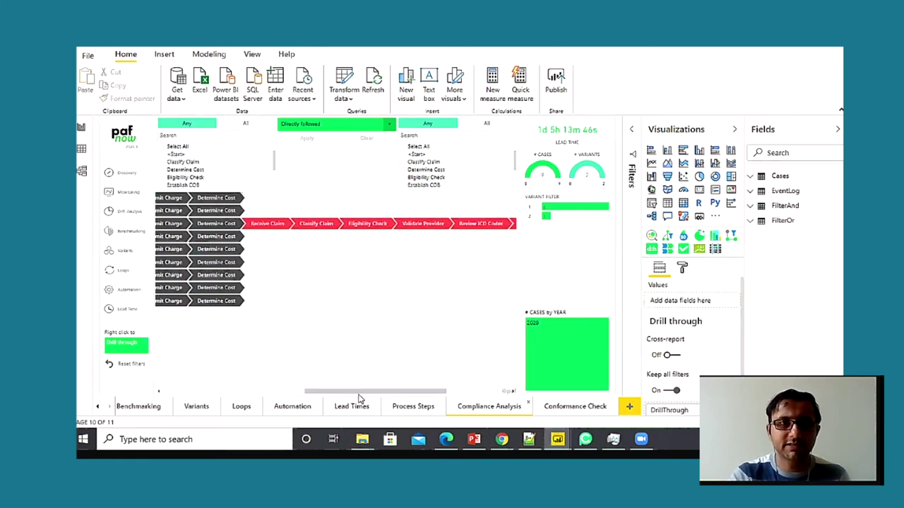
{"action": "left_click_drag", "start_coordinate": [358, 395], "coordinate": [385, 396]}
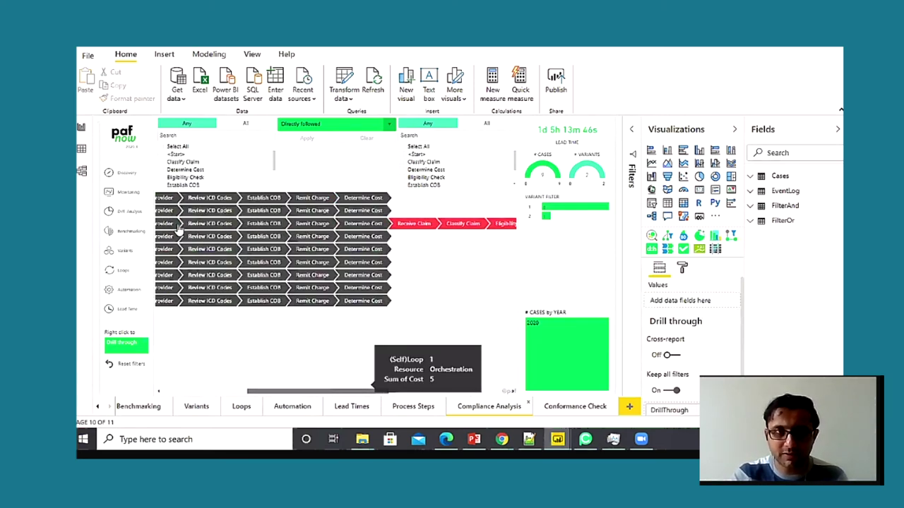
{"action": "scroll", "coordinate": [179, 229], "scroll_direction": "left", "scroll_amount": 5}
{"action": "left_click_drag", "start_coordinate": [244, 393], "coordinate": [440, 424]}
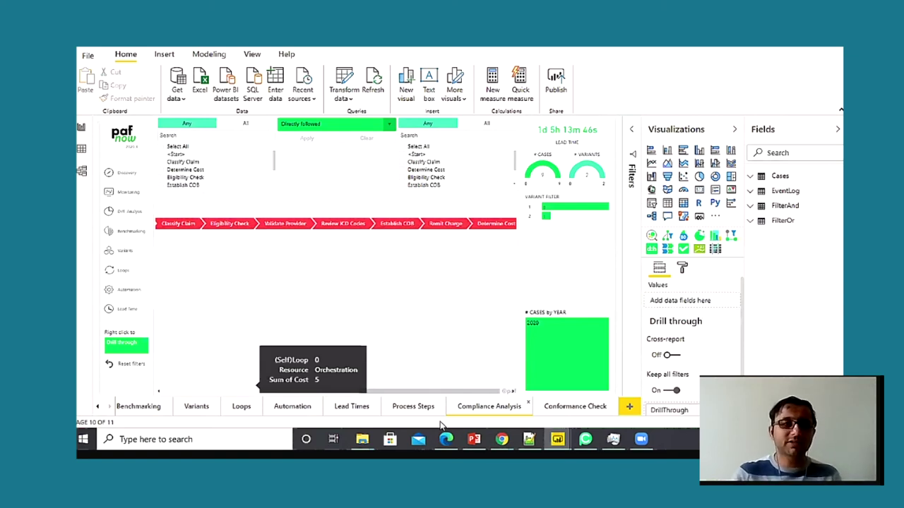
Return to the Discovery page and examine the process graph up close from its start through the claim steps.
{"action": "left_click", "coordinate": [97, 407]}
{"action": "left_click", "coordinate": [139, 407]}
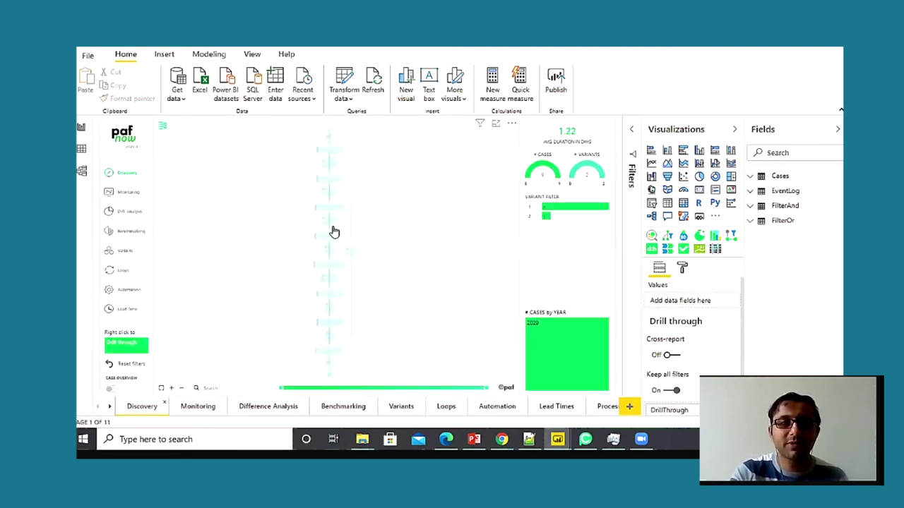
{"action": "left_click", "coordinate": [173, 388]}
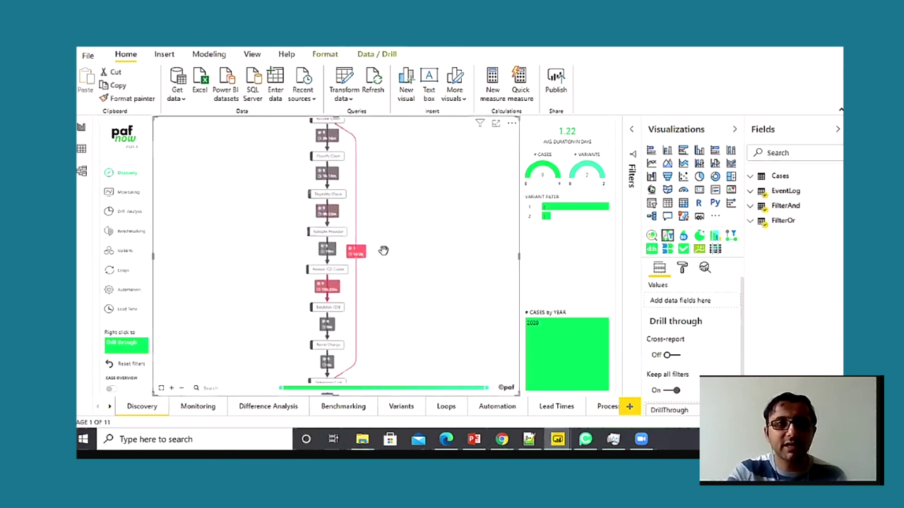
{"action": "scroll", "coordinate": [409, 278], "scroll_direction": "up", "scroll_amount": 5}
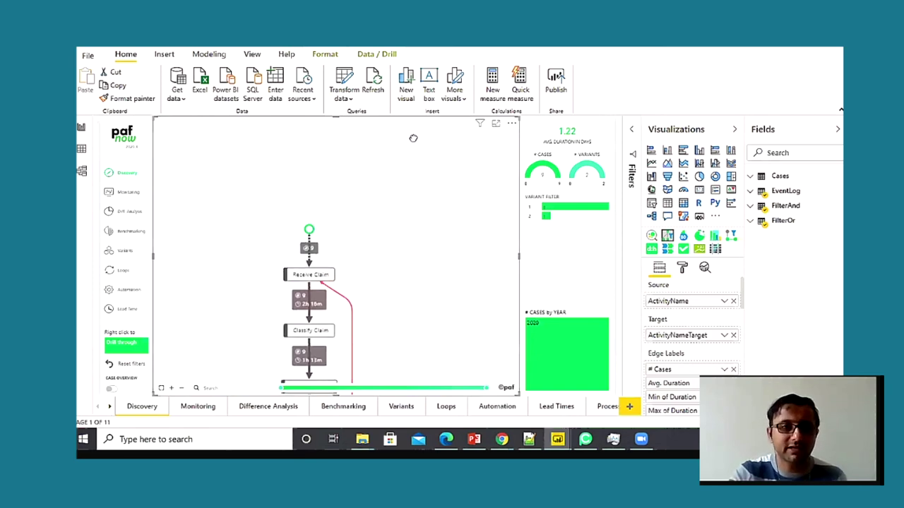
{"action": "scroll", "coordinate": [421, 266], "scroll_direction": "down", "scroll_amount": 5}
{"action": "scroll", "coordinate": [428, 283], "scroll_direction": "up", "scroll_amount": 5}
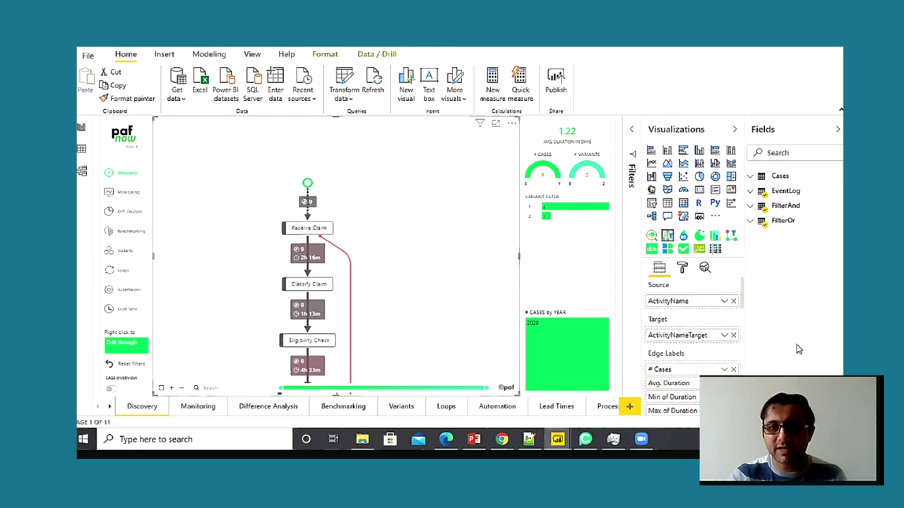
Show the Discovery process graph's filters and view its underlying data as a table.
{"action": "left_click", "coordinate": [632, 138]}
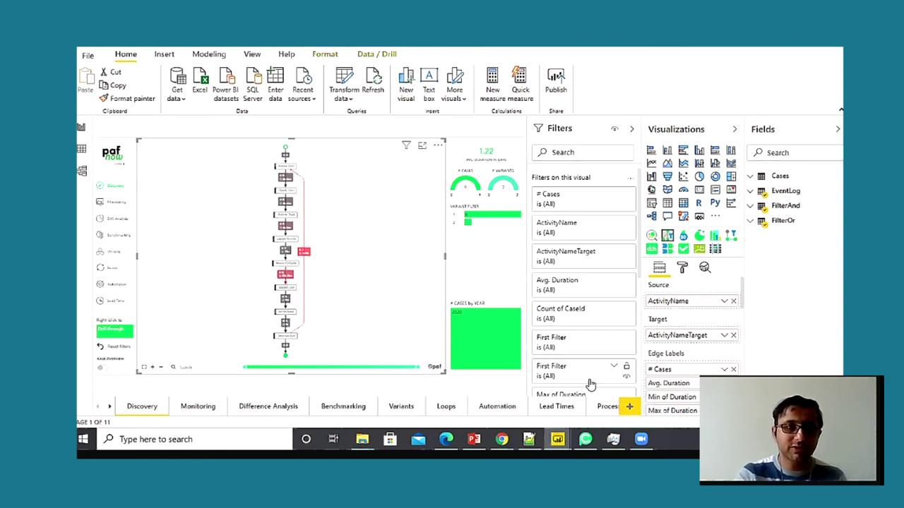
{"action": "left_click", "coordinate": [438, 145]}
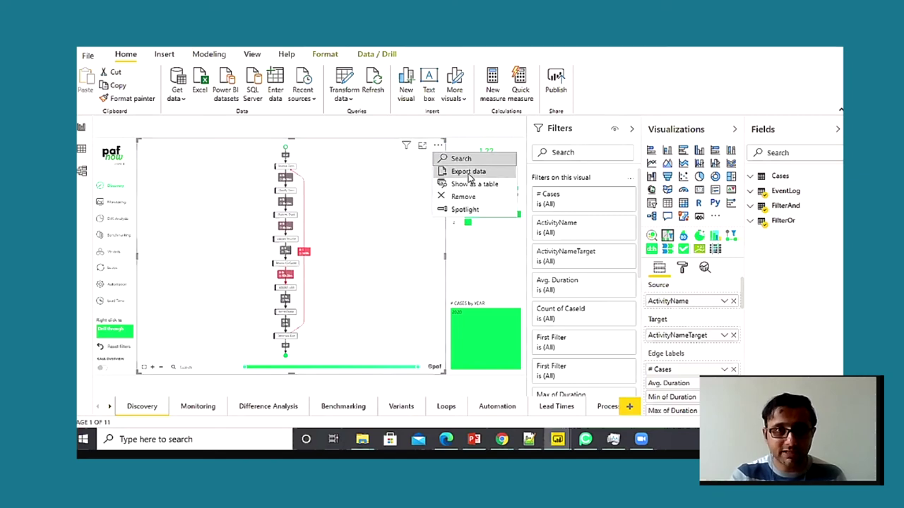
{"action": "left_click", "coordinate": [414, 206]}
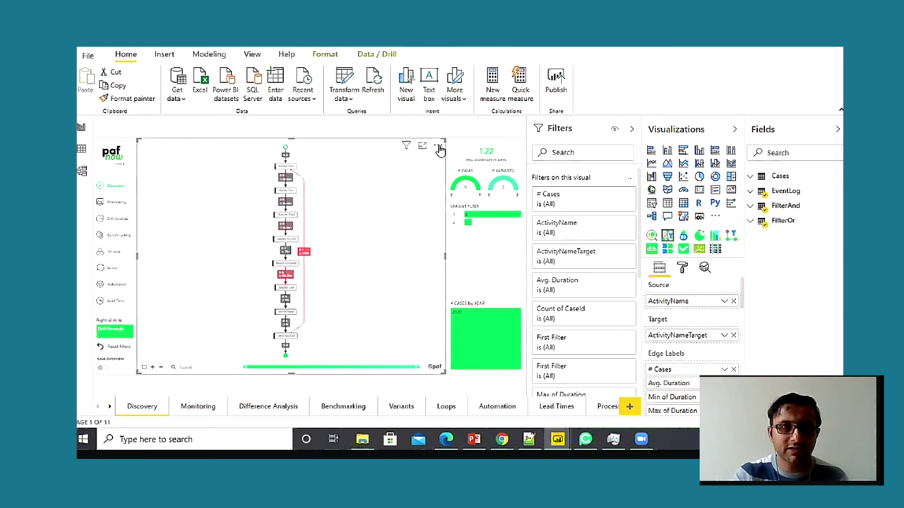
{"action": "left_click", "coordinate": [438, 145]}
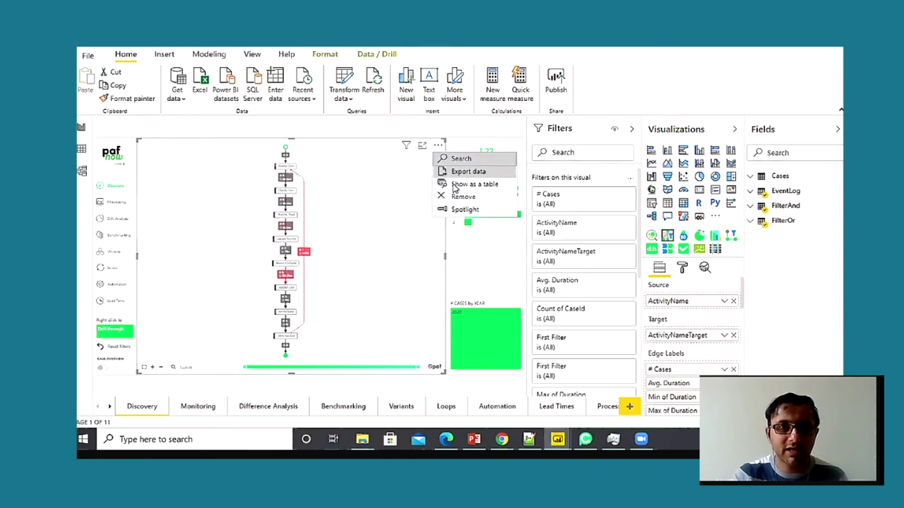
{"action": "left_click", "coordinate": [442, 293]}
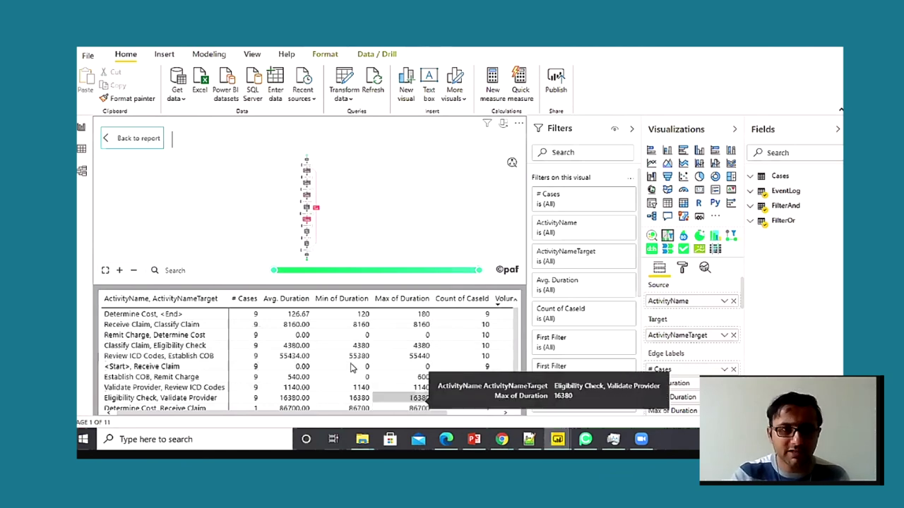
{"action": "left_click", "coordinate": [132, 138]}
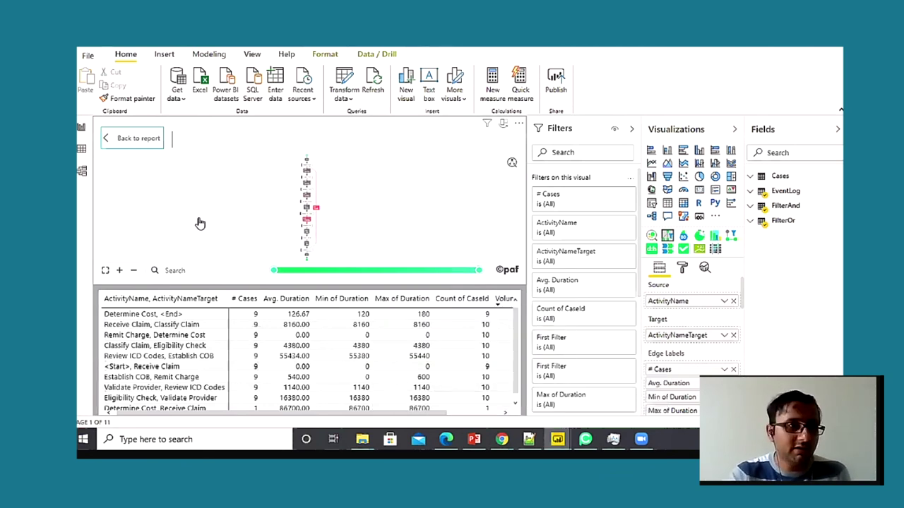